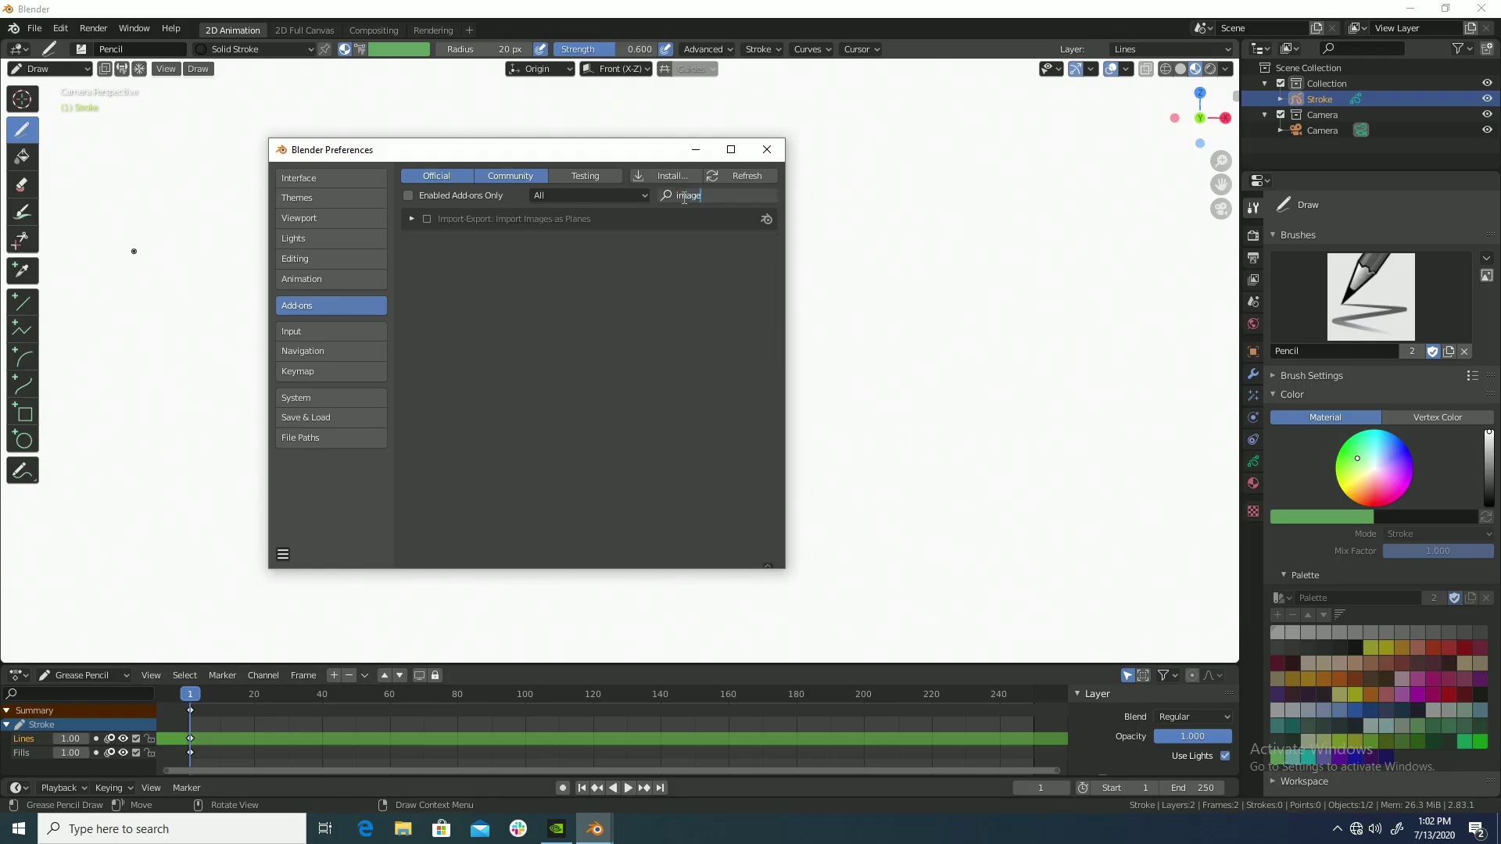
Search the add-ons for "image" and enable Import-Export: Import Images as Planes.
key("Return")
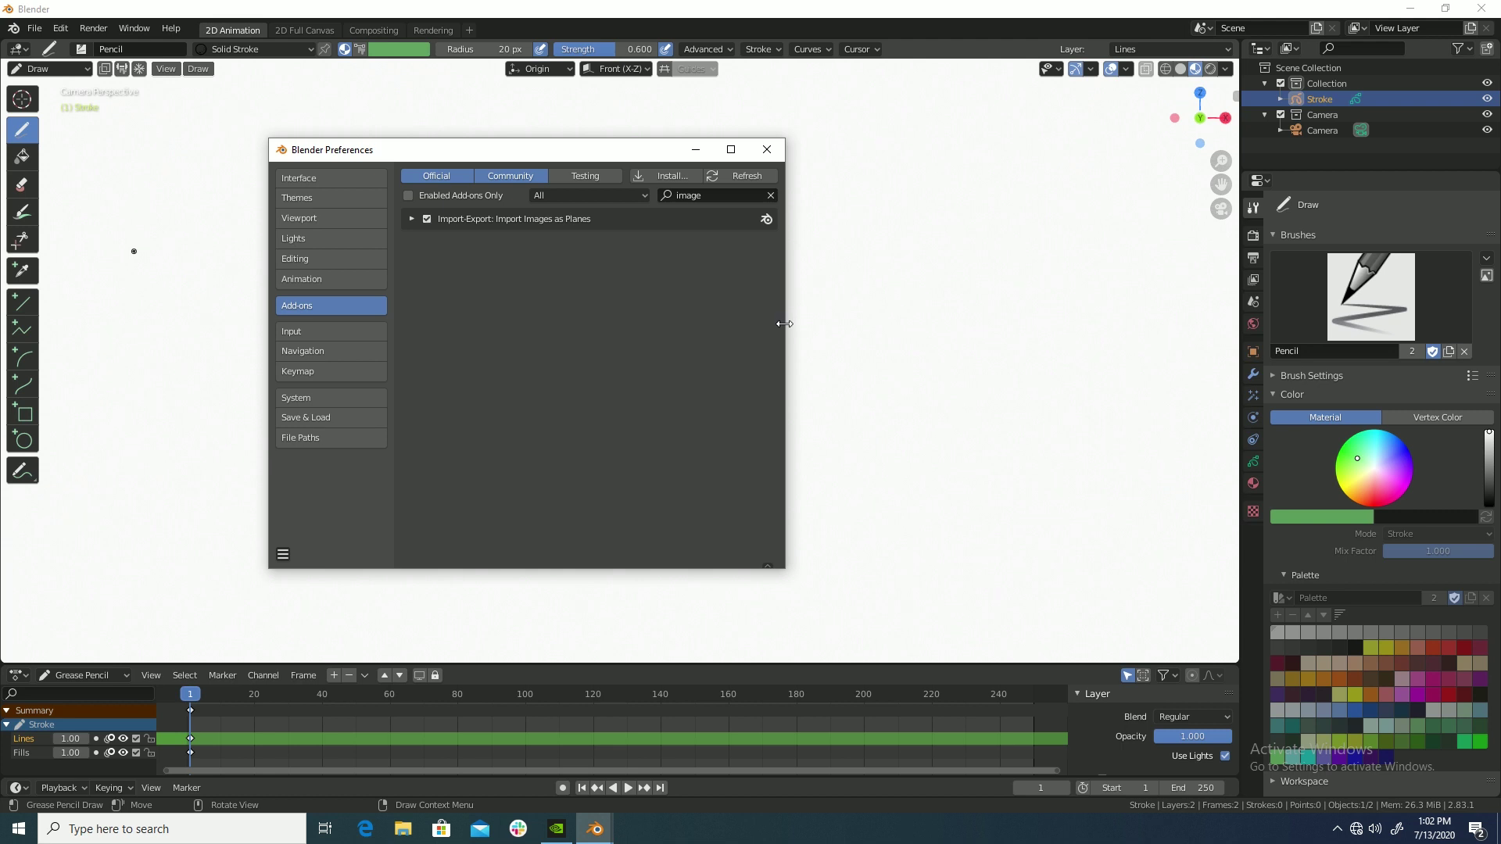
left_click(767, 150)
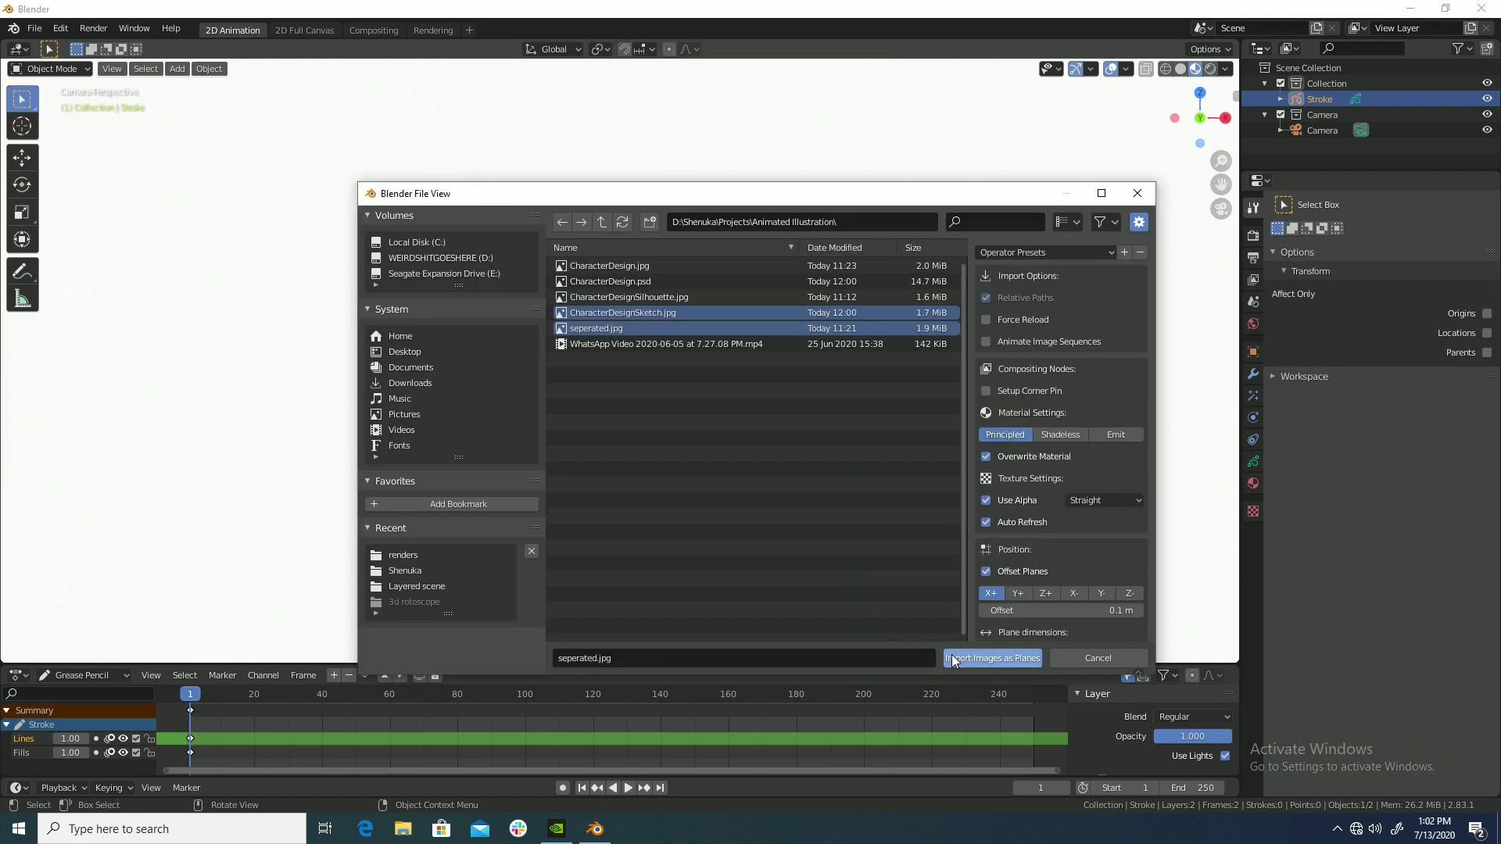
Import CharacterDesignSketch.jpg and seperated.jpg as image planes and scale both up to fill the camera frame.
left_click(952, 657)
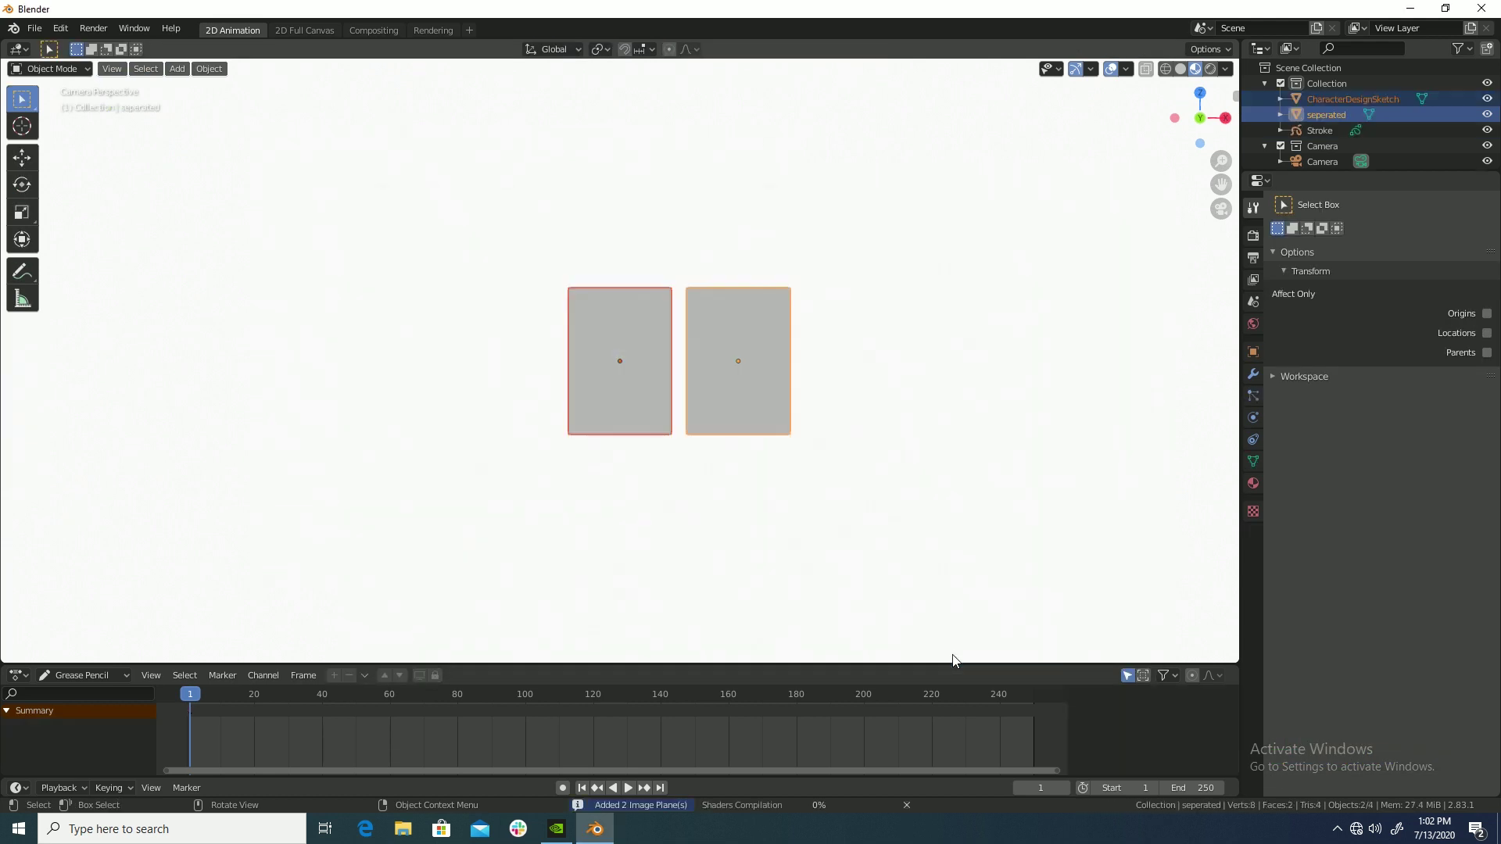
key("s")
left_click(822, 224)
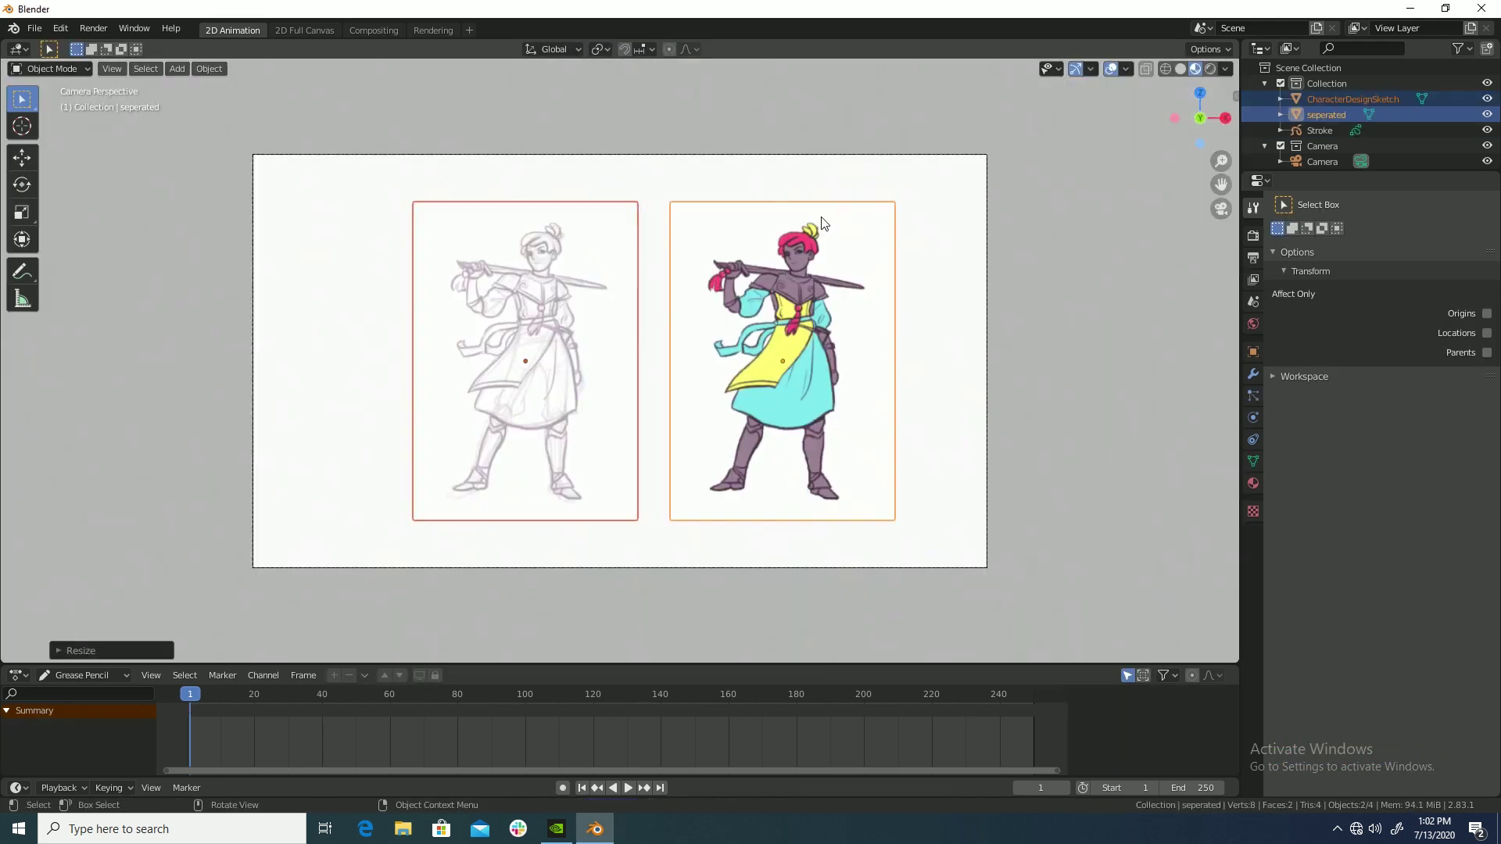
key("s")
left_click(992, 359)
key("alt+a")
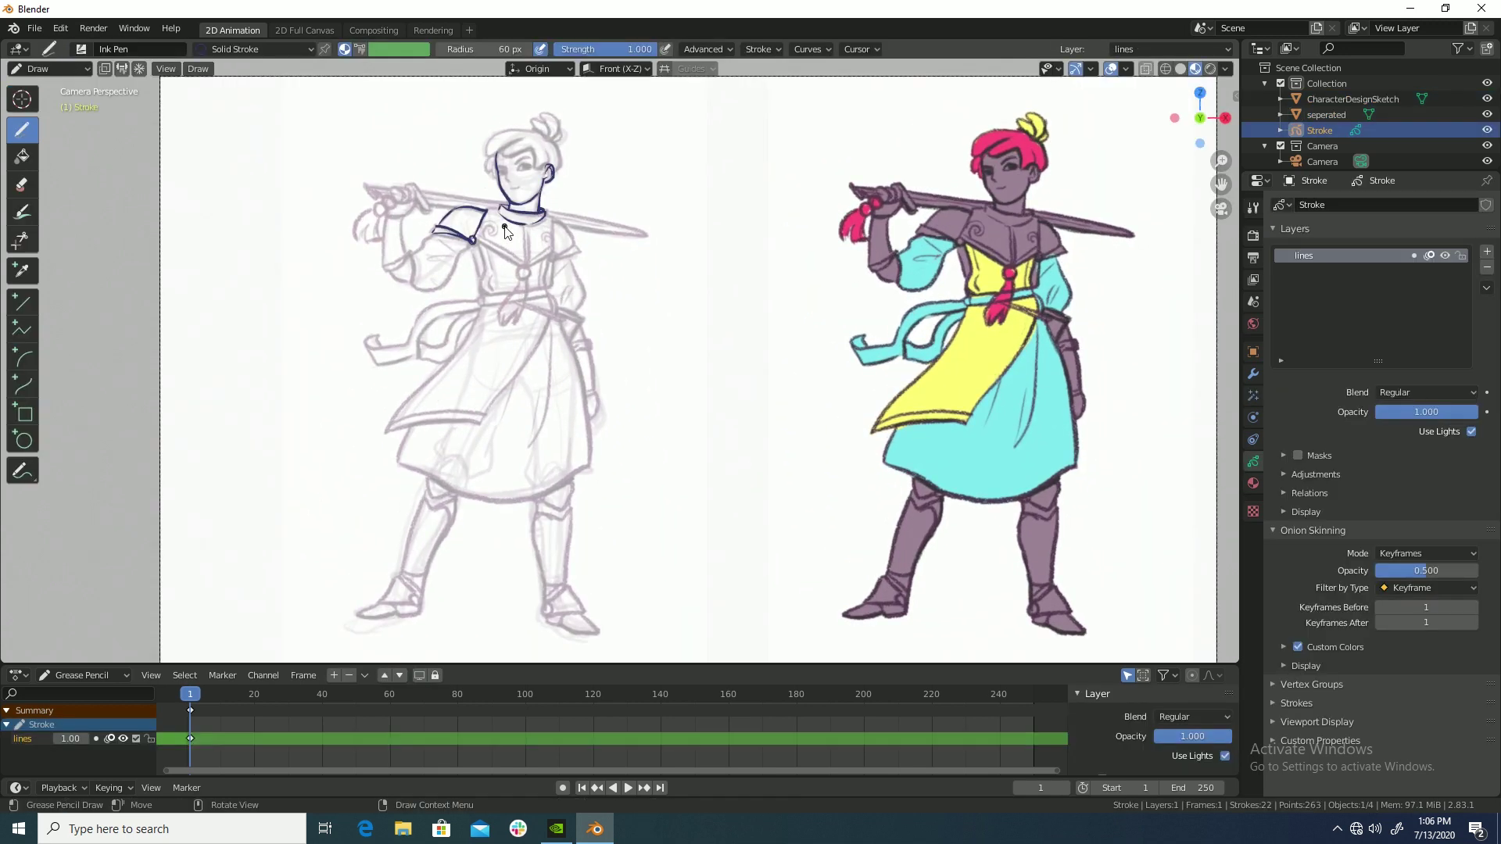
Trace the character's shoulder and chest armour, boots, raised arm and trousers from the sketch with the Ink Pen in Solid Stroke.
mouse_move(482, 240)
left_mouse_down()
mouse_move(556, 251)
mouse_move(524, 270)
left_mouse_up()
mouse_move(500, 212)
left_mouse_down()
mouse_move(549, 216)
mouse_move(547, 269)
left_mouse_up()
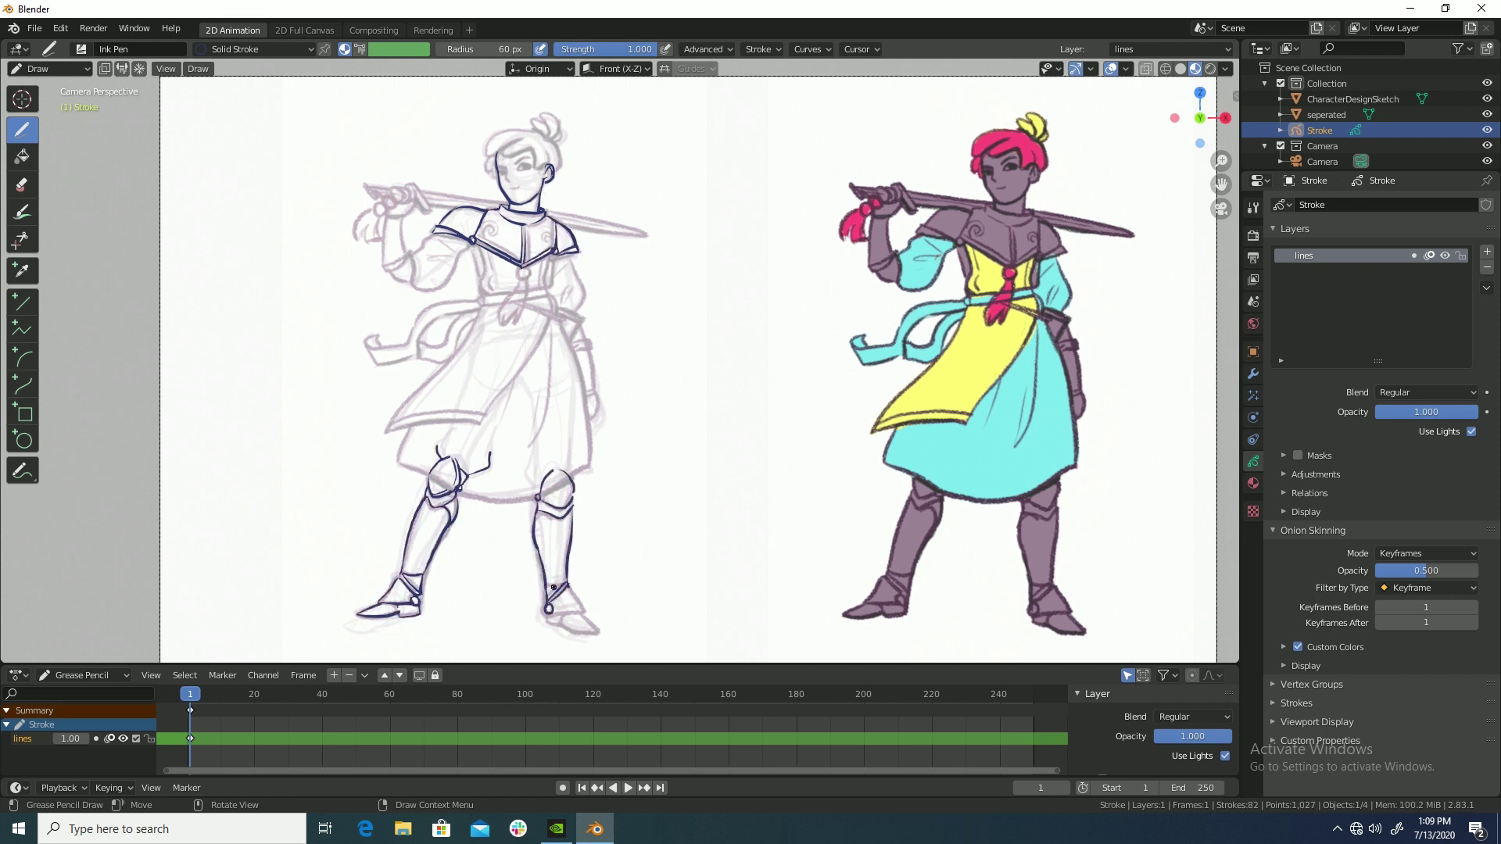
left_click_drag(551, 611, 600, 633)
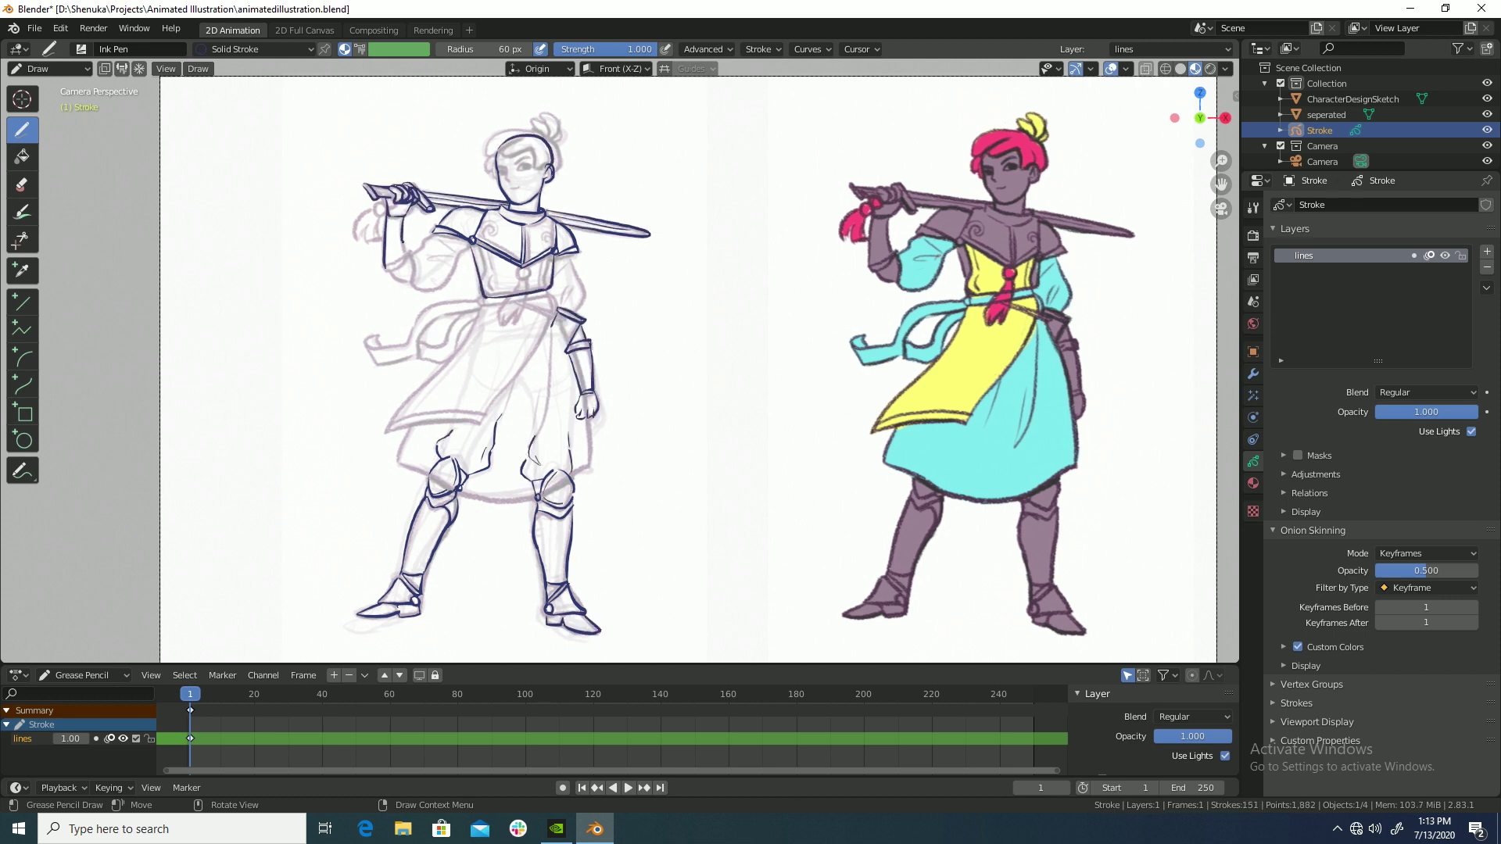
left_click_drag(410, 252, 413, 281)
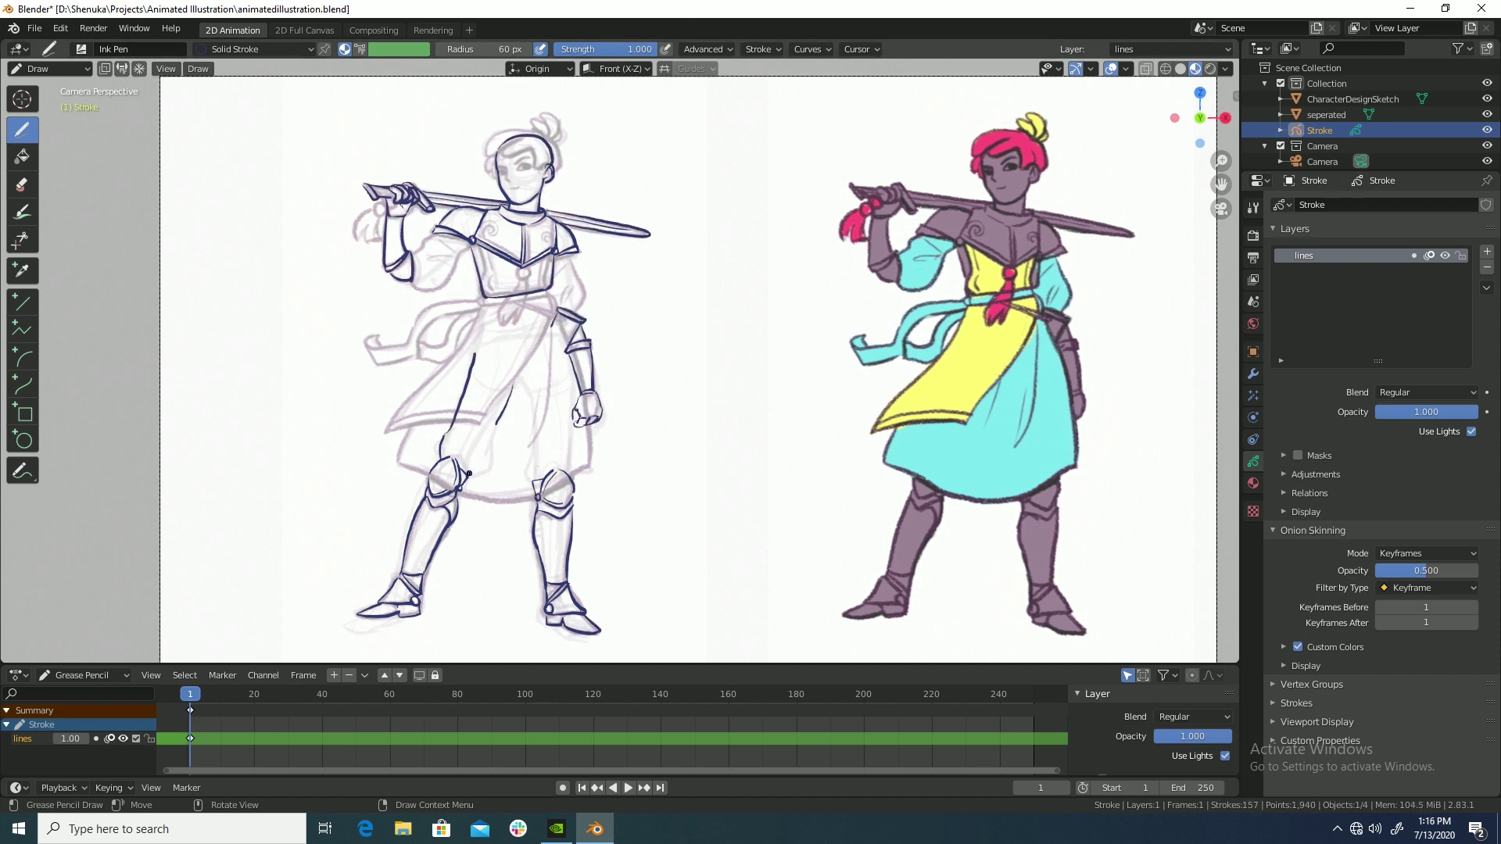
left_click_drag(492, 426, 469, 474)
mouse_move(523, 386)
left_mouse_down()
mouse_move(528, 476)
mouse_move(569, 403)
left_mouse_up()
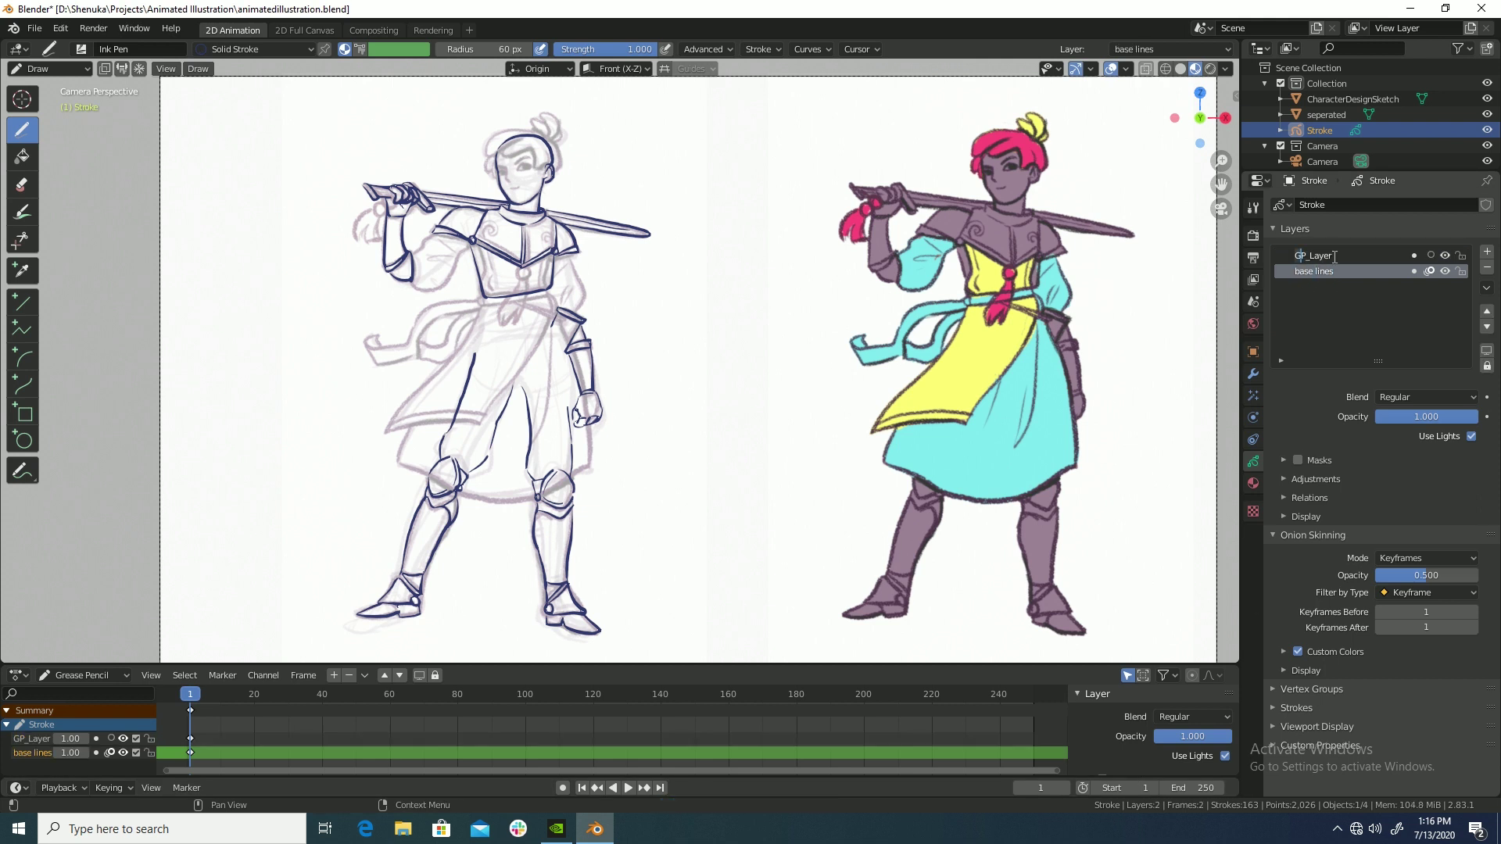
Name the new layer blue, make it active, and trace the sleeves and skirt outline with the blue material.
type("blue")
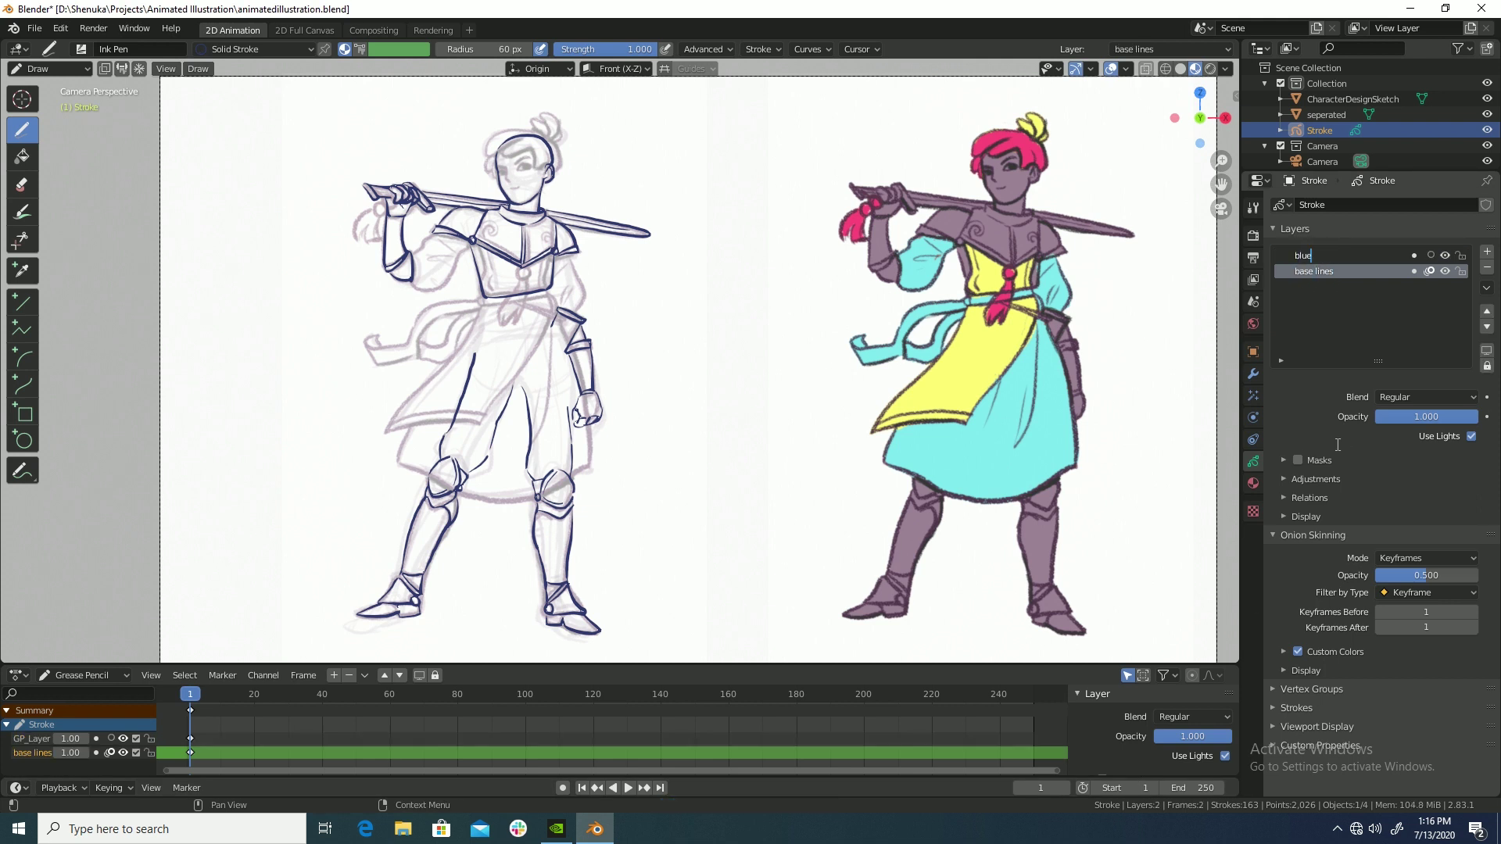
left_click(1329, 256)
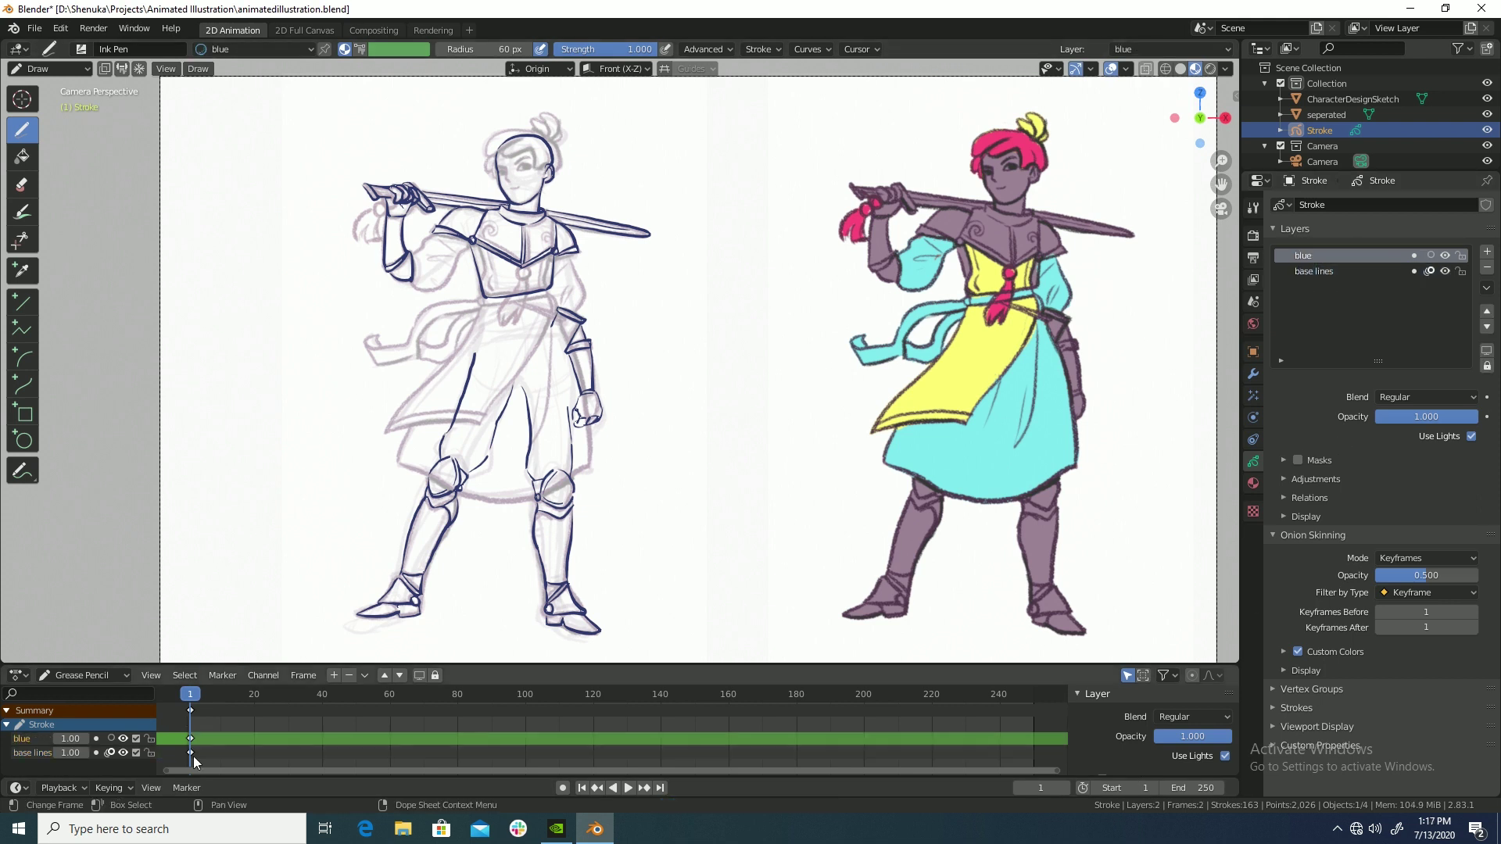
left_click_drag(436, 235, 413, 251)
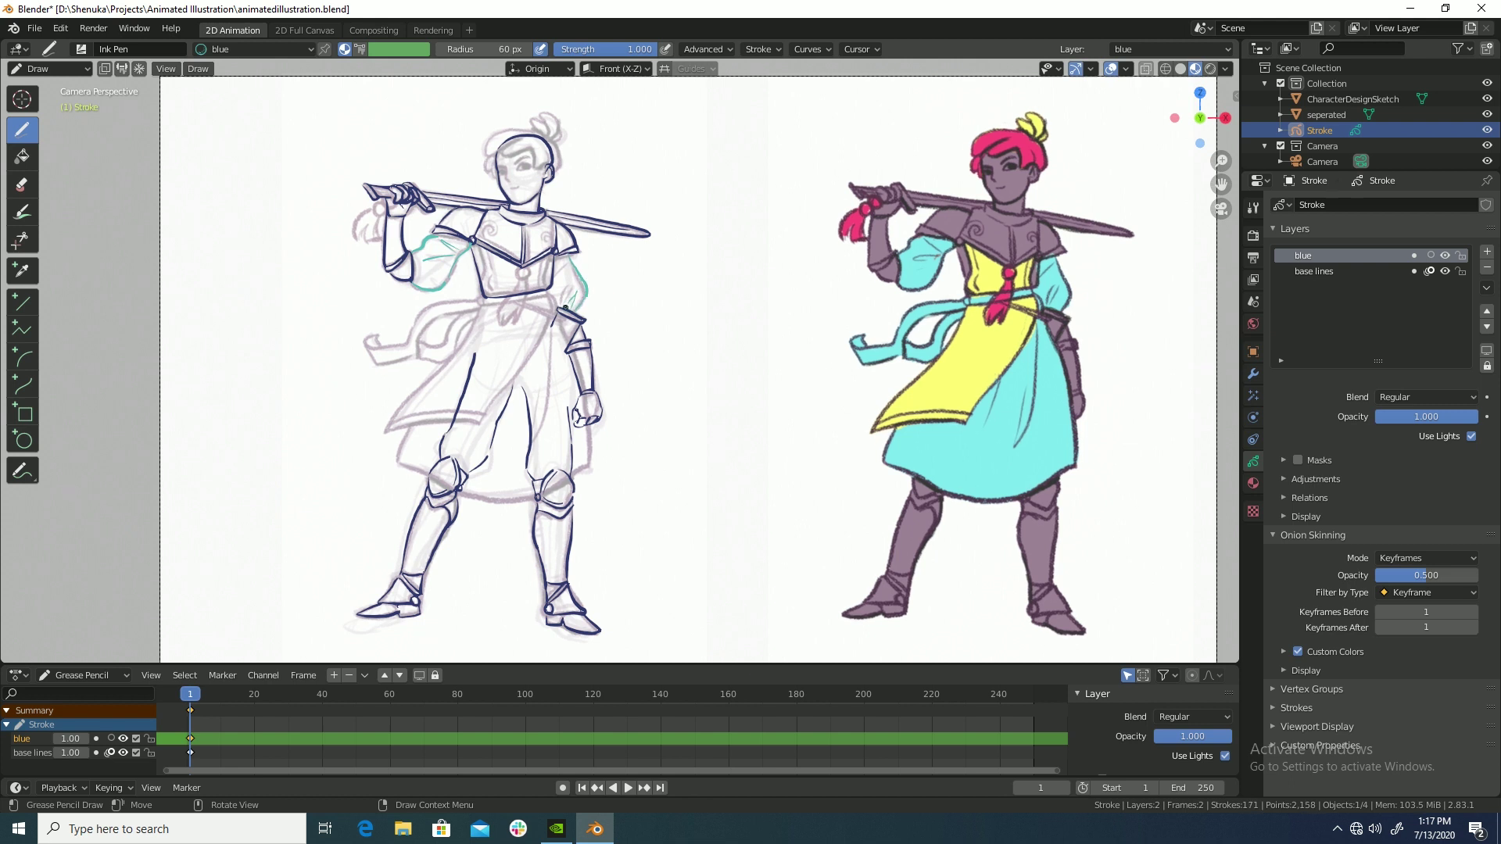
mouse_move(563, 284)
left_mouse_down()
mouse_move(399, 462)
mouse_move(470, 492)
left_mouse_up()
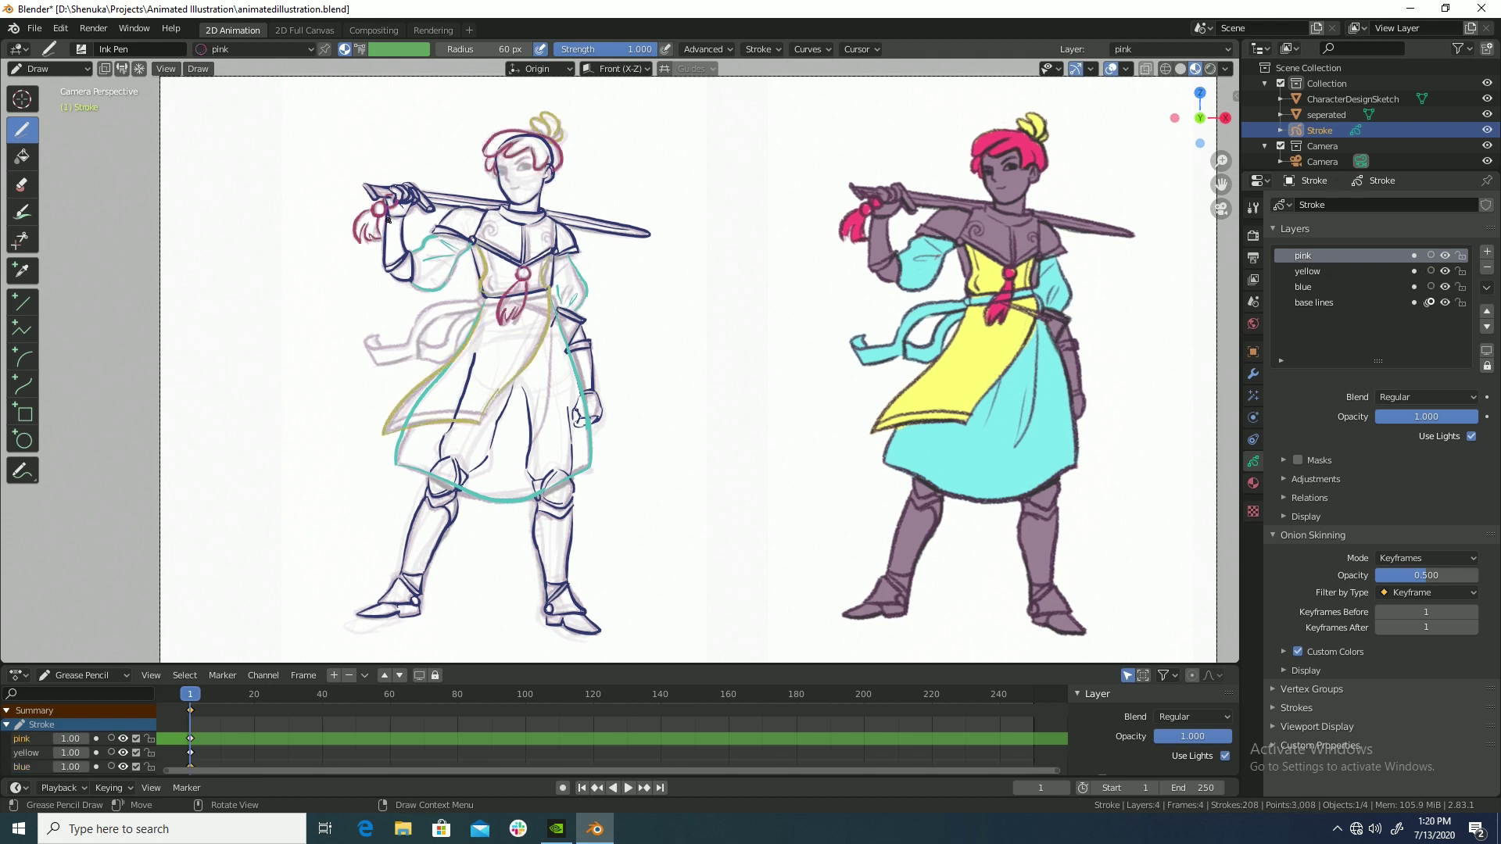
Add a Grease Pencil layer named green and move it below the pink layer.
left_click(1487, 251)
double_click(1305, 255)
type("green")
key("Return")
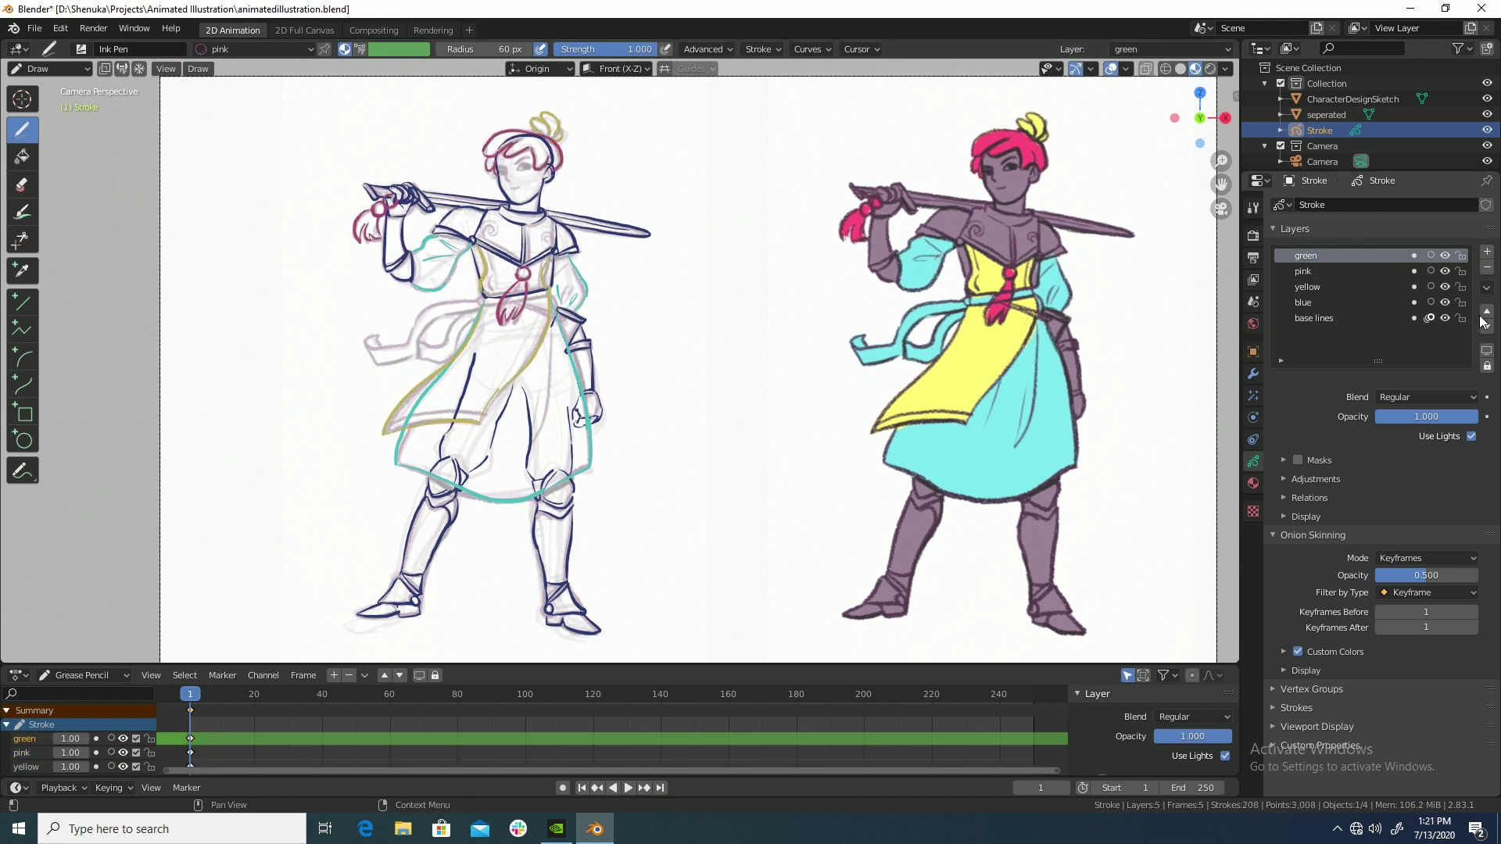
left_click(1486, 323)
Set a brighter green as the green material's stroke base color and trace the waist sash with it.
left_click(1253, 483)
left_click(1303, 271)
left_click(1426, 452)
left_click(1466, 293)
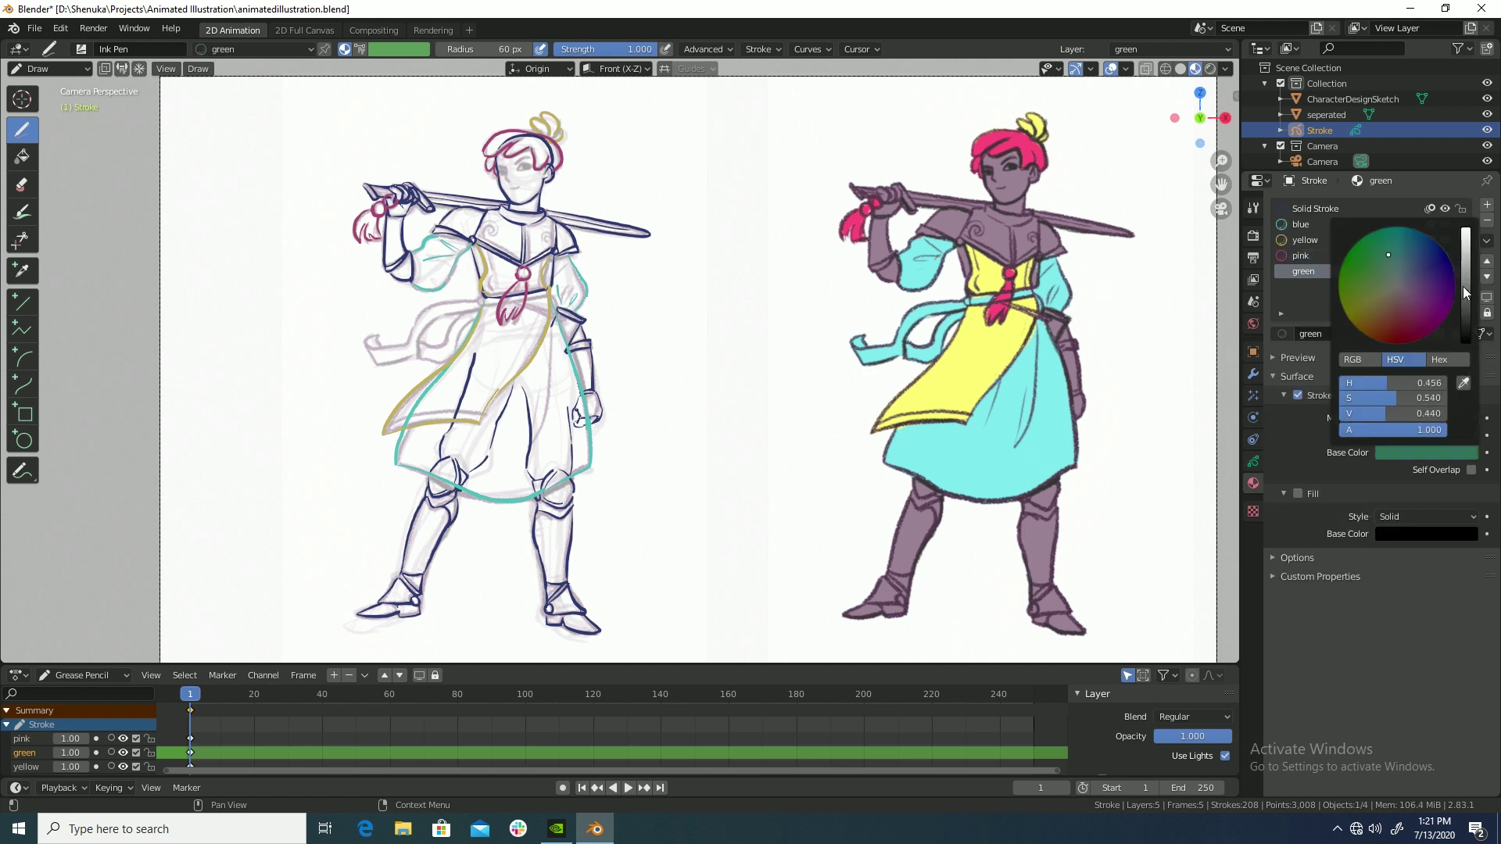
left_click_drag(1465, 293, 1466, 262)
mouse_move(534, 299)
left_mouse_down()
mouse_move(547, 290)
mouse_move(434, 304)
left_mouse_up()
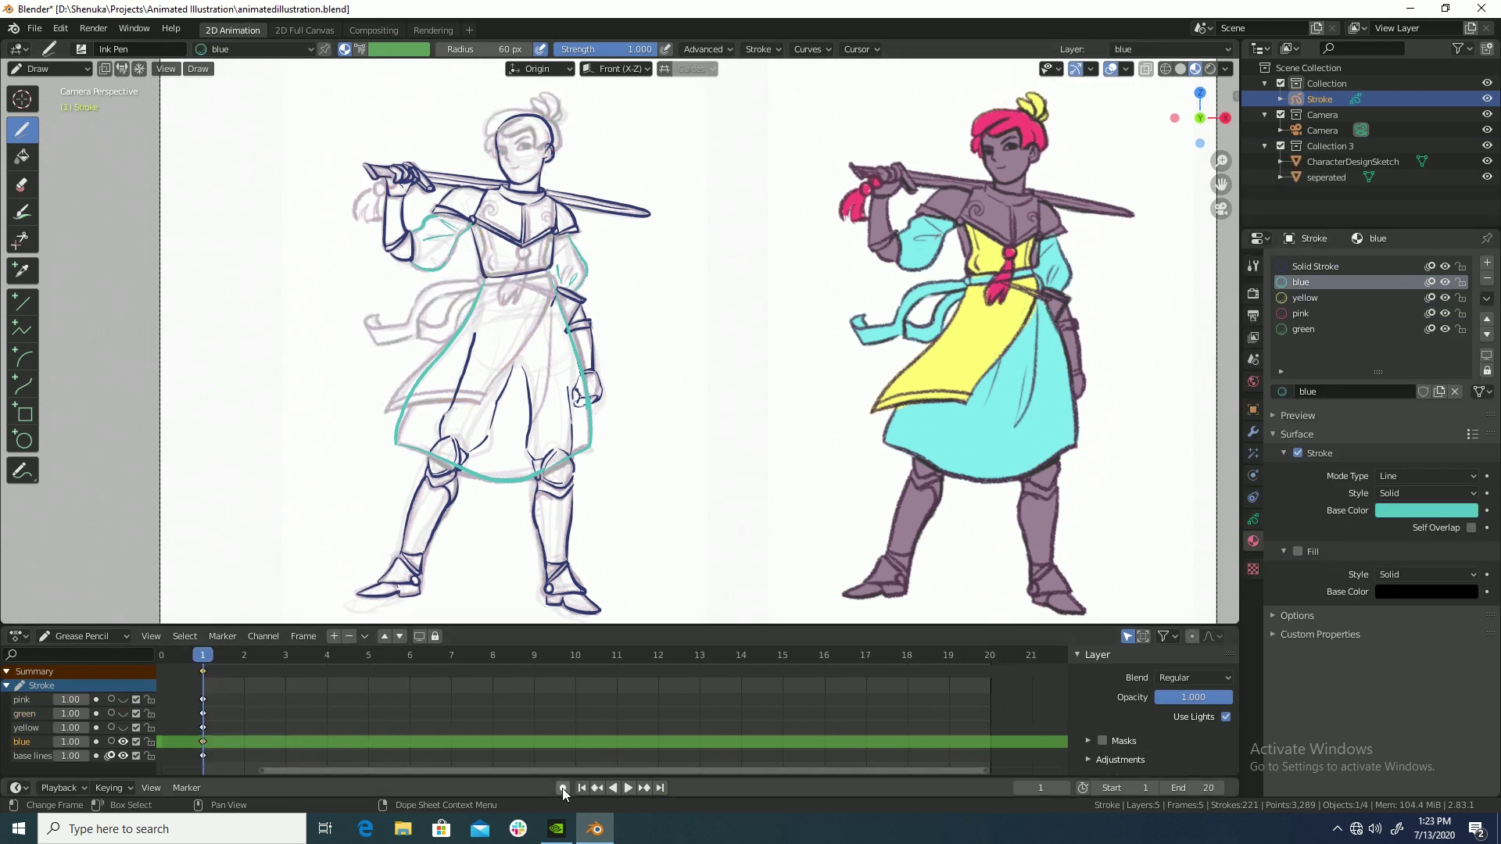
Insert keyframes for all the Grease Pencil layers at frame 20.
key("space")
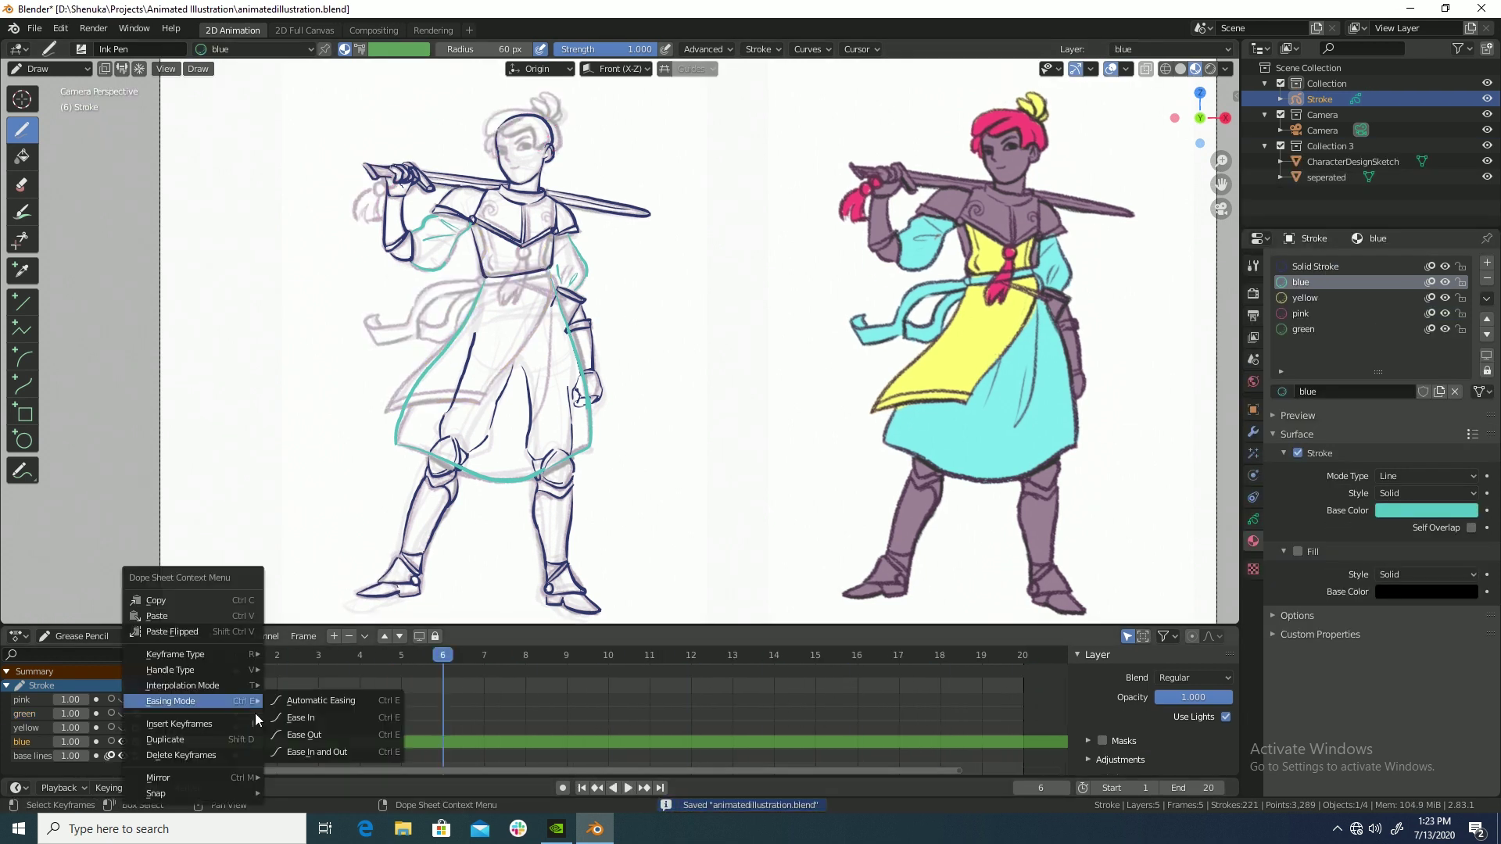
left_click(1020, 699)
left_click(237, 700)
right_click(239, 748)
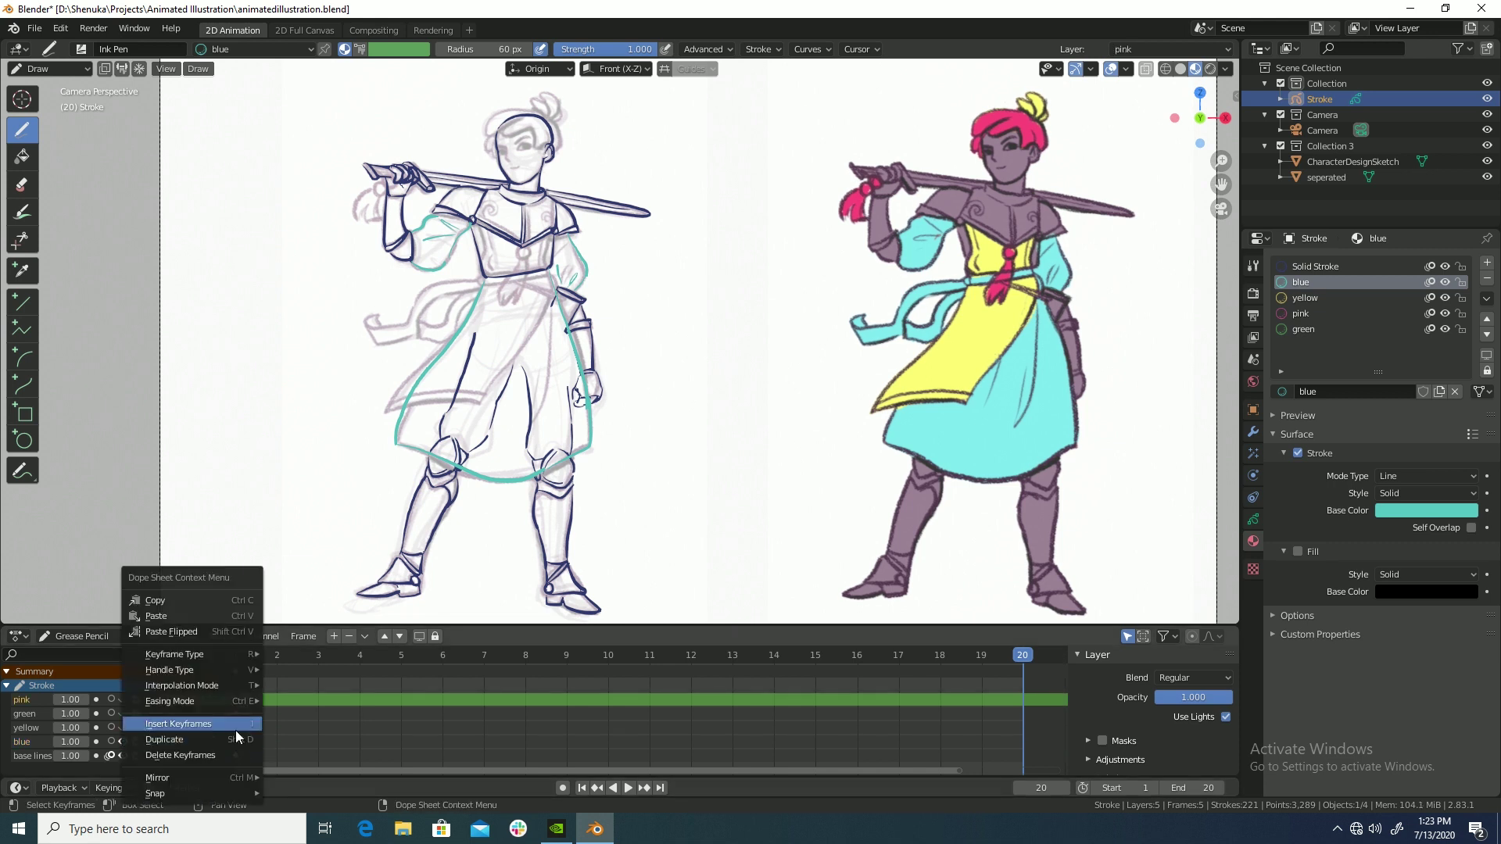
left_click(227, 750)
Insert a keyframe at frame 10 on the blue layer only, with the other layers locked.
left_click(607, 741)
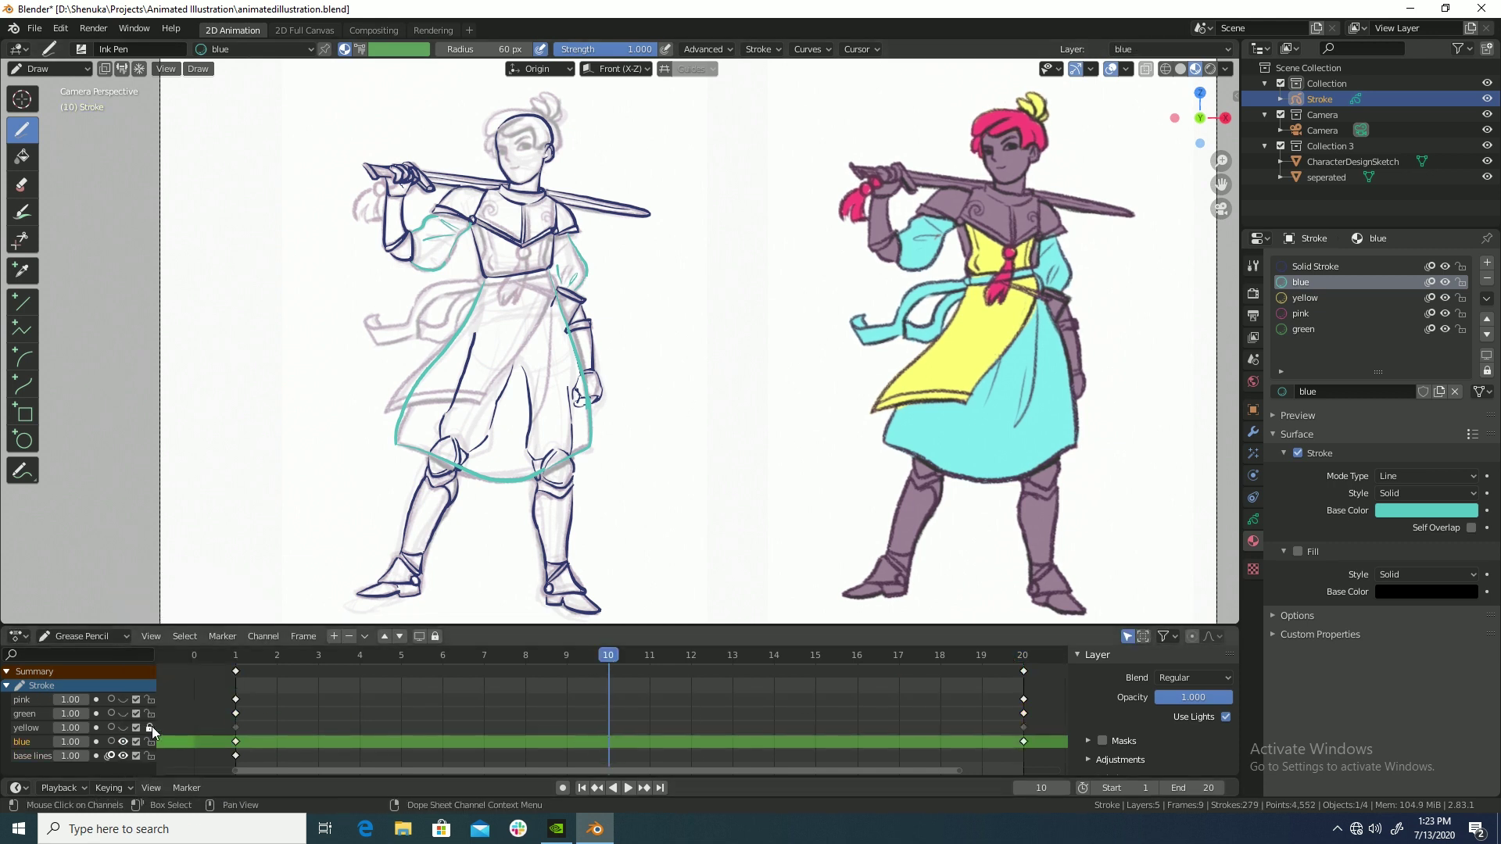
right_click(605, 741)
left_click(603, 742)
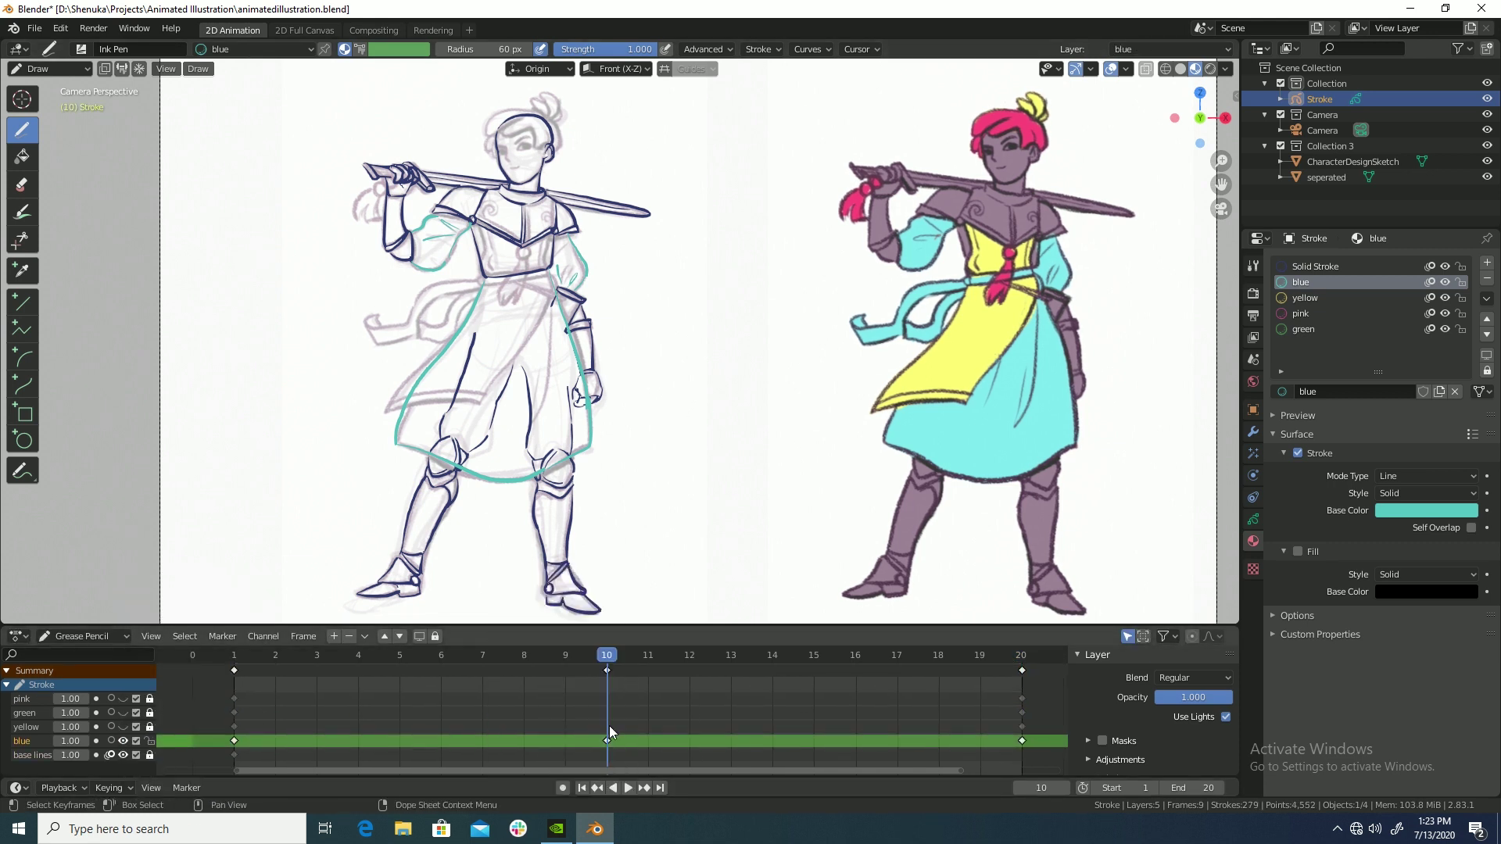
Limit onion skinning to the blue material and redraw the skirt's hem and side edge at frame 10 in a swung pose.
left_click(1430, 281, "ctrl")
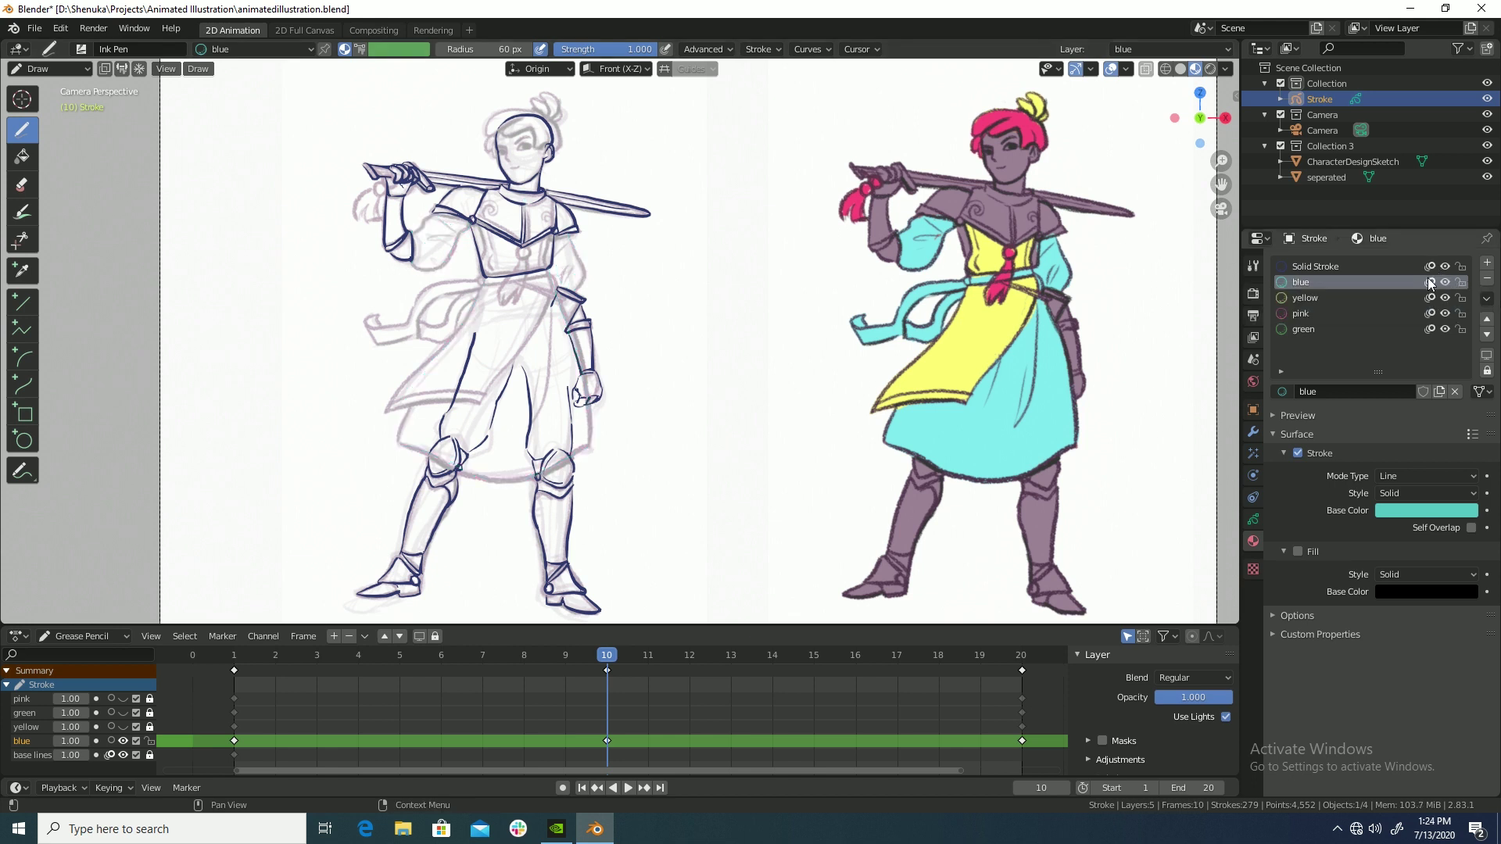
mouse_move(382, 420)
left_mouse_down()
mouse_move(469, 452)
mouse_move(598, 424)
left_mouse_up()
left_click_drag(381, 426, 480, 279)
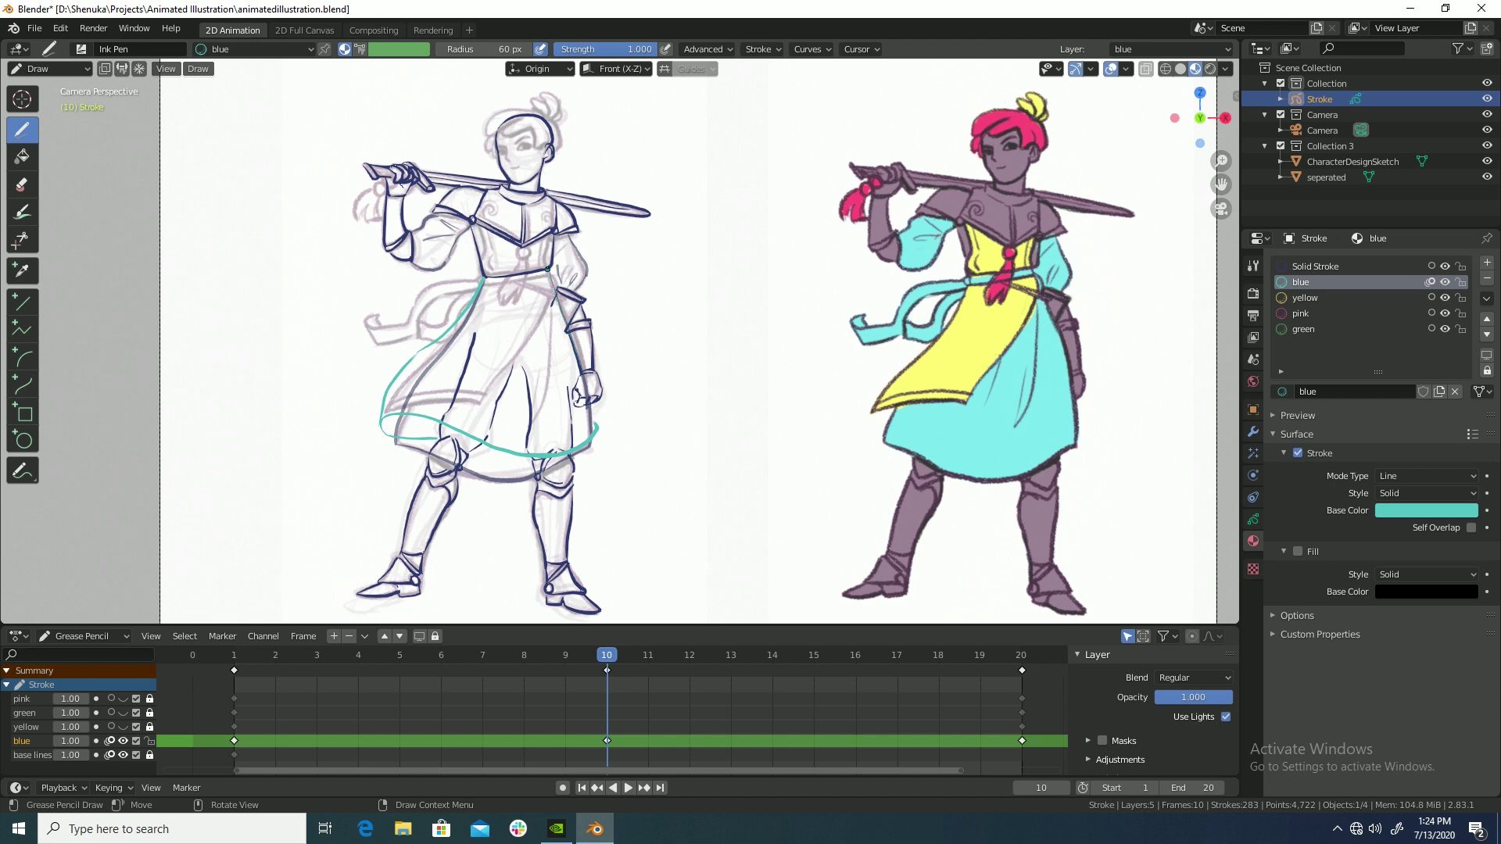
Draw the blue skirt's edges at frame 5 with the hem swung to the right, and play back the motion.
left_click(401, 655)
left_click(412, 403)
key("ctrl+z")
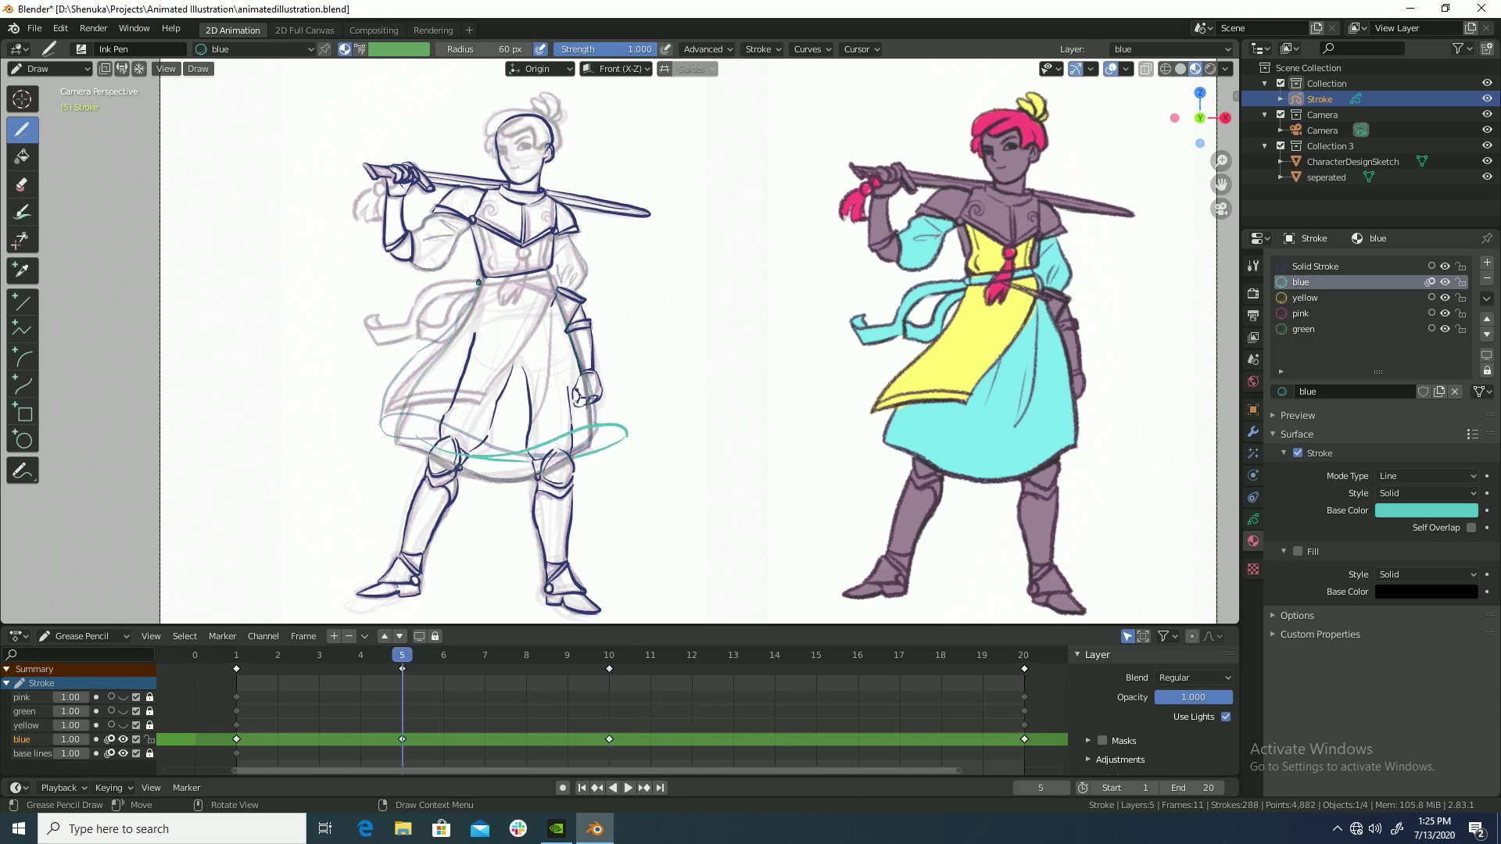
left_click_drag(460, 317, 416, 460)
left_click_drag(546, 270, 625, 434)
key("space")
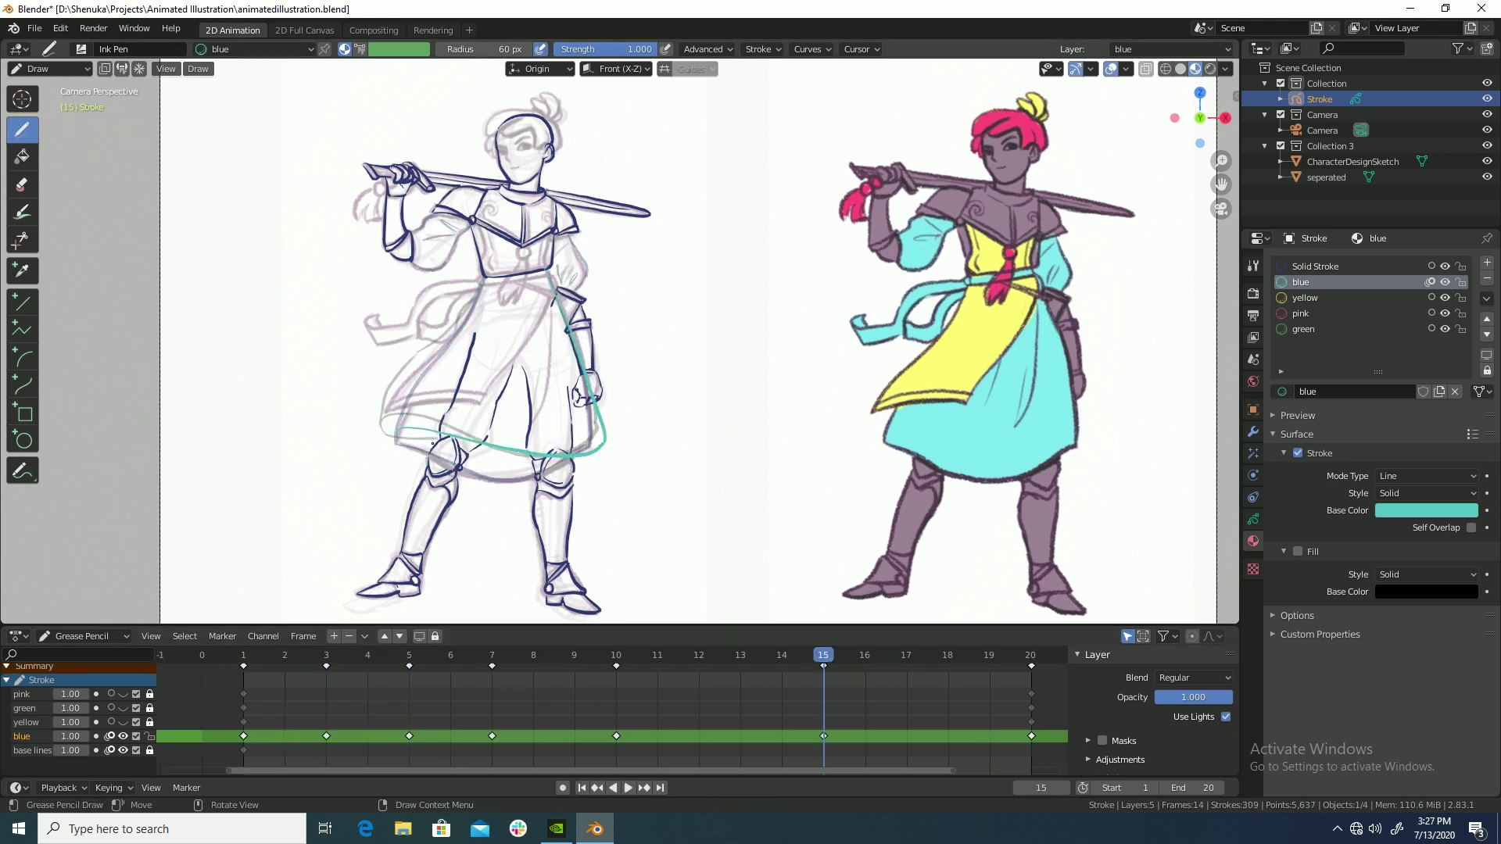
Complete the blue skirt's left edge at frame 15 and draw the skirt's side and hem at frame 17.
left_click_drag(399, 431, 480, 279)
mouse_move(576, 738)
left_mouse_down()
mouse_move(532, 741)
mouse_move(912, 746)
left_mouse_up()
left_click_drag(390, 434, 481, 275)
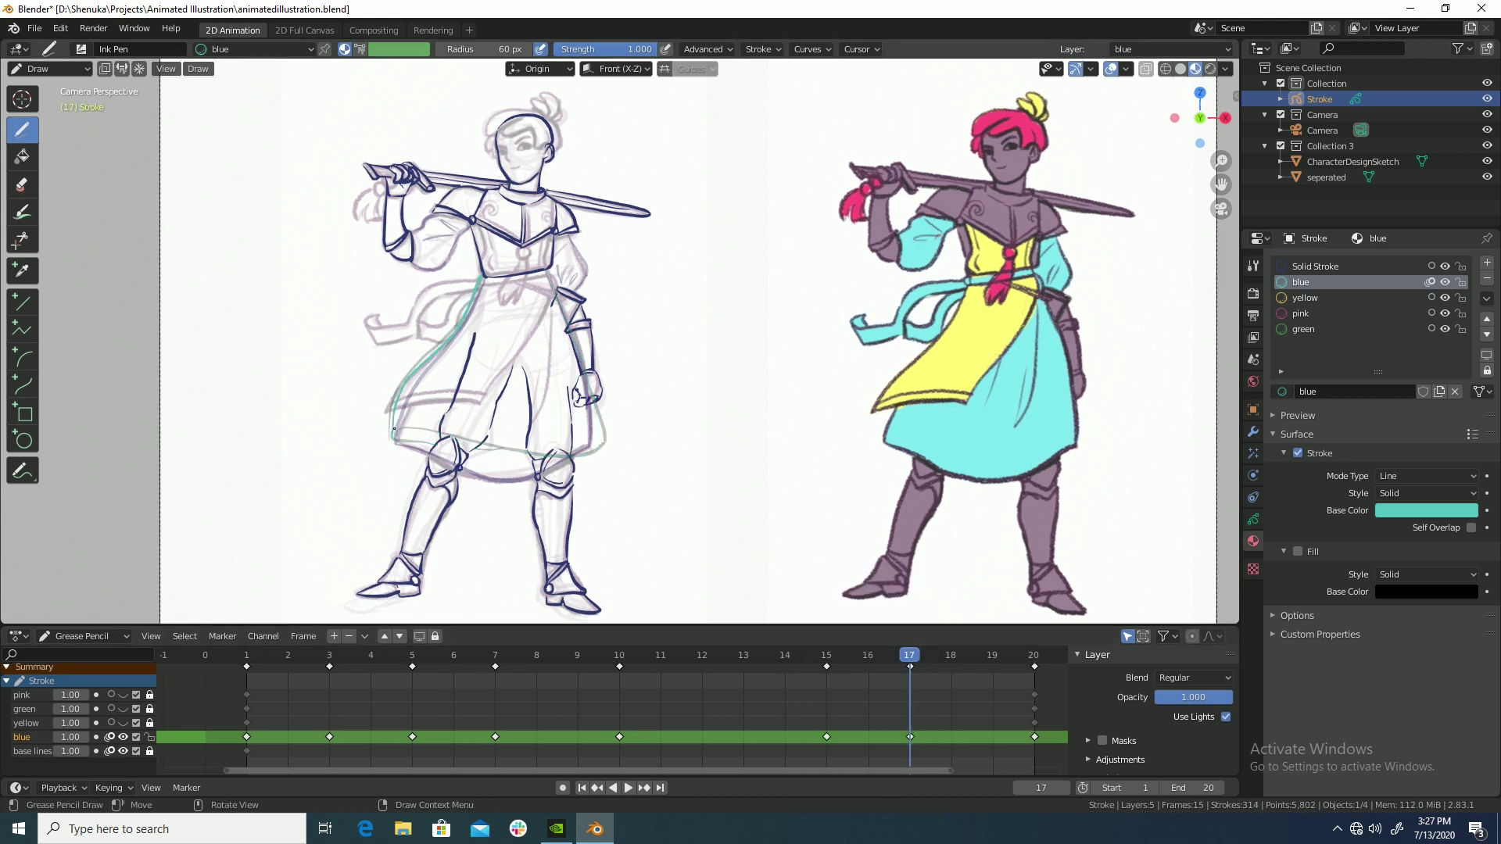
left_click_drag(396, 435, 598, 430)
Go to frame 12 and draw the in-between pose of the blue skirt there.
left_click_drag(788, 660, 700, 688)
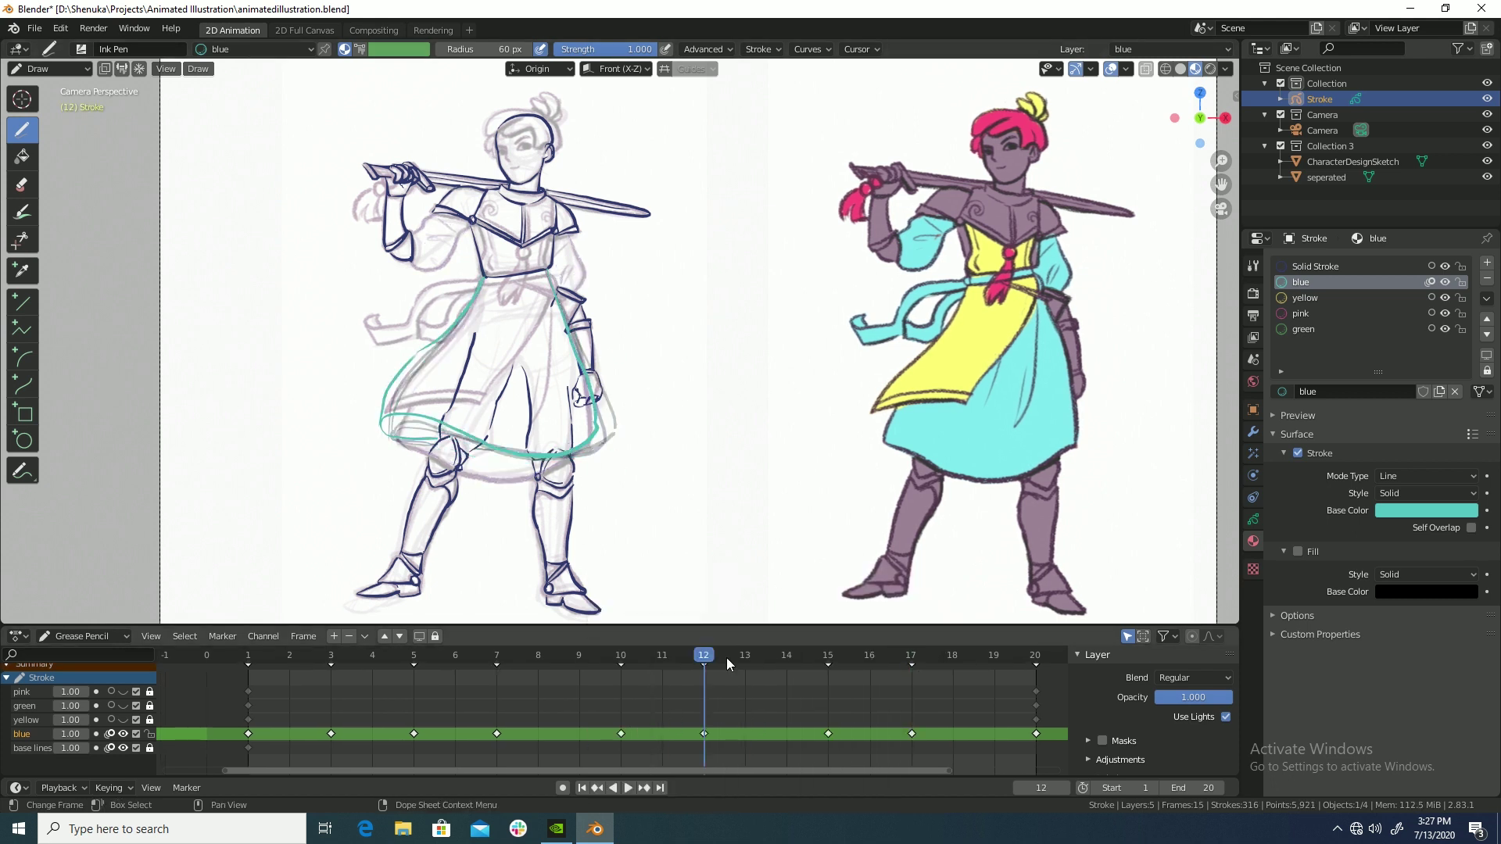
left_click(402, 386)
mouse_move(426, 425)
left_mouse_down()
mouse_move(592, 441)
mouse_move(564, 297)
left_mouse_up()
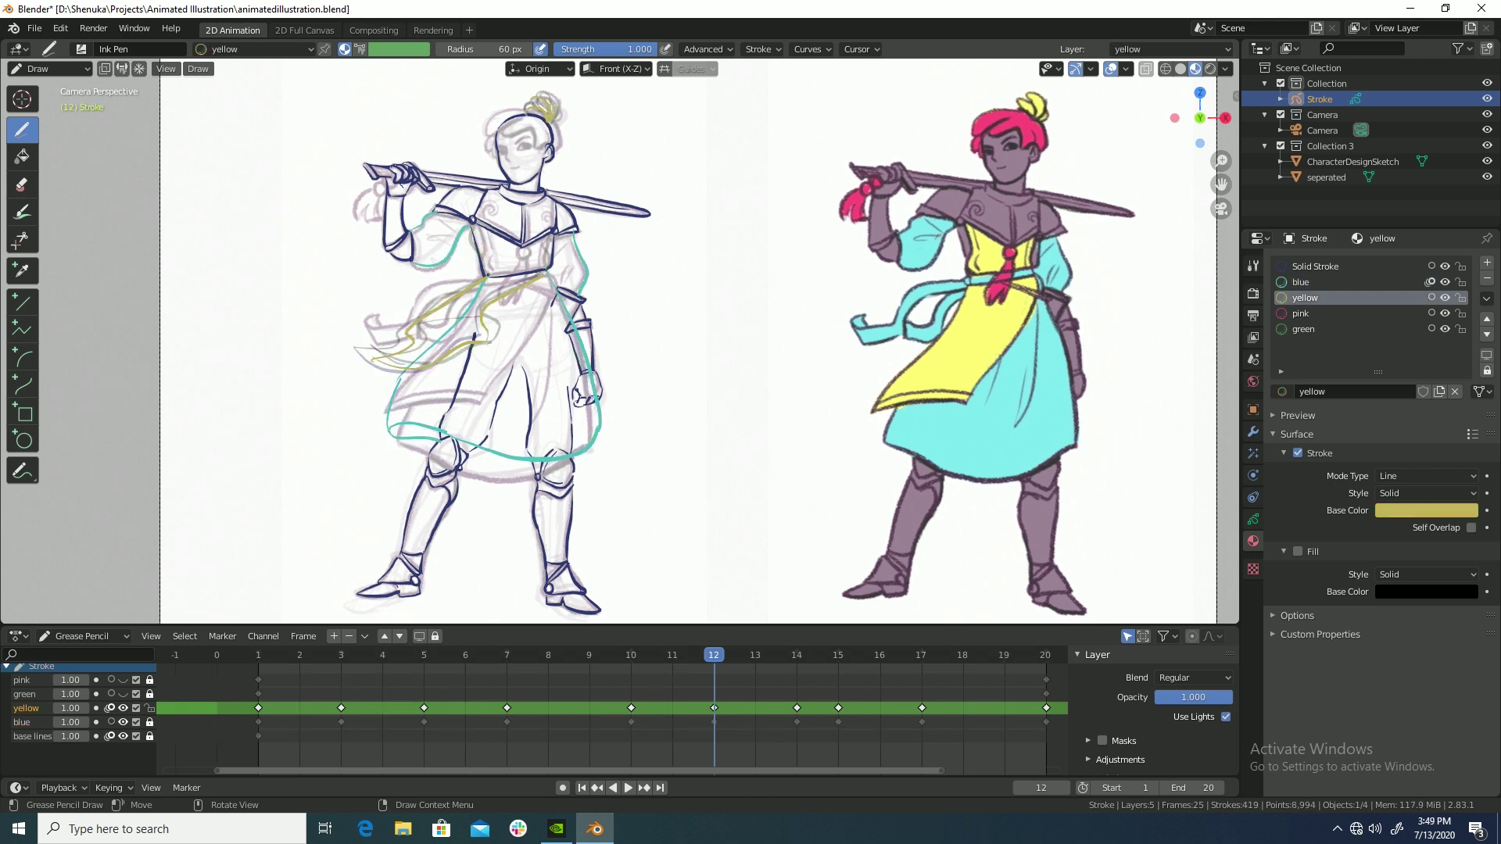
Go through the yellow layer's drawings from frame 12 to 17, adding the bodice side lines, and play back the animation.
key("Right")
key("Right")
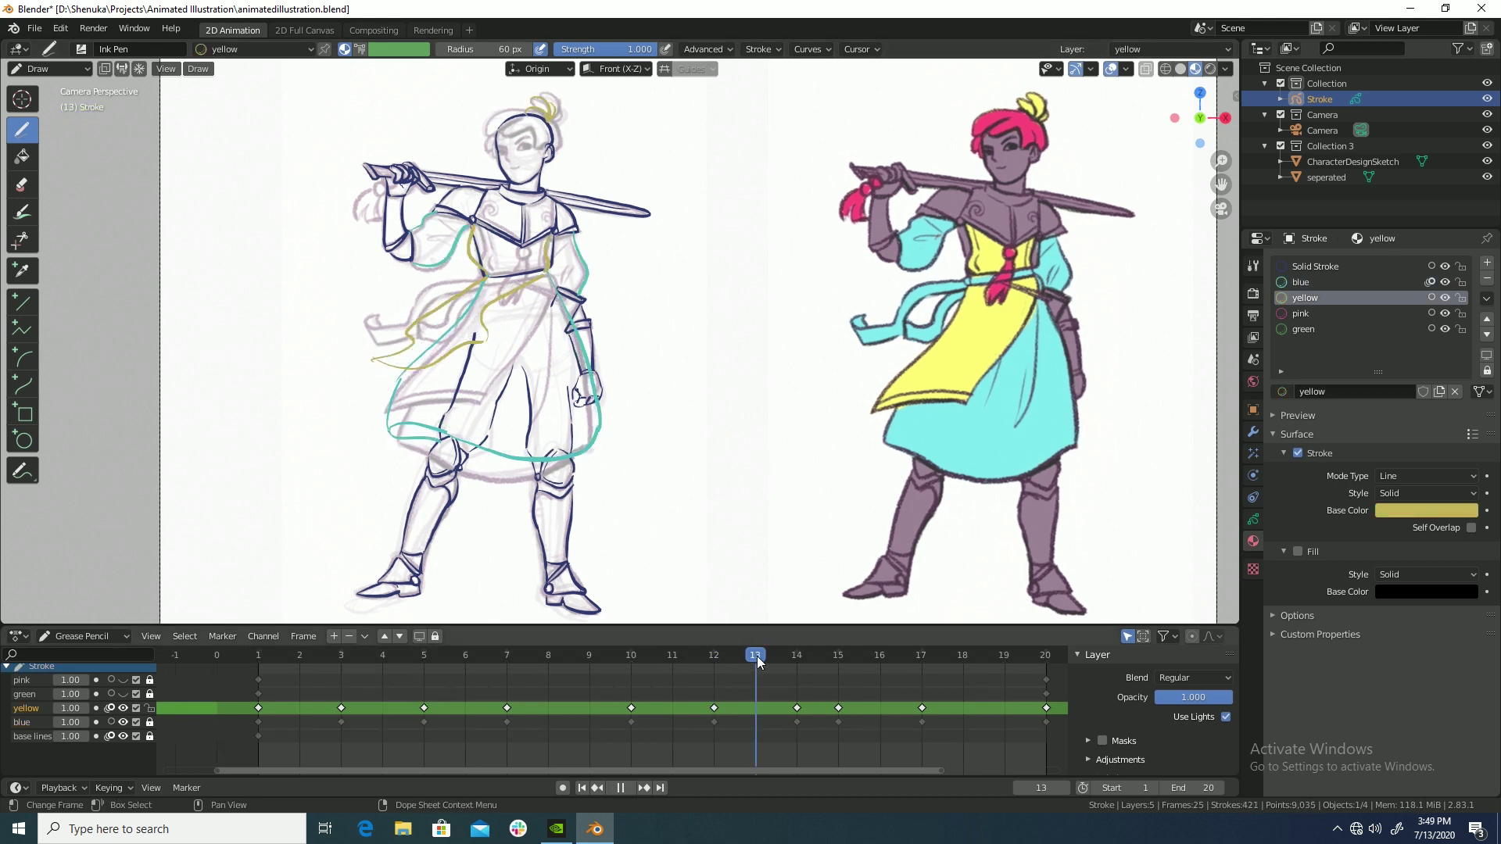
key("Right")
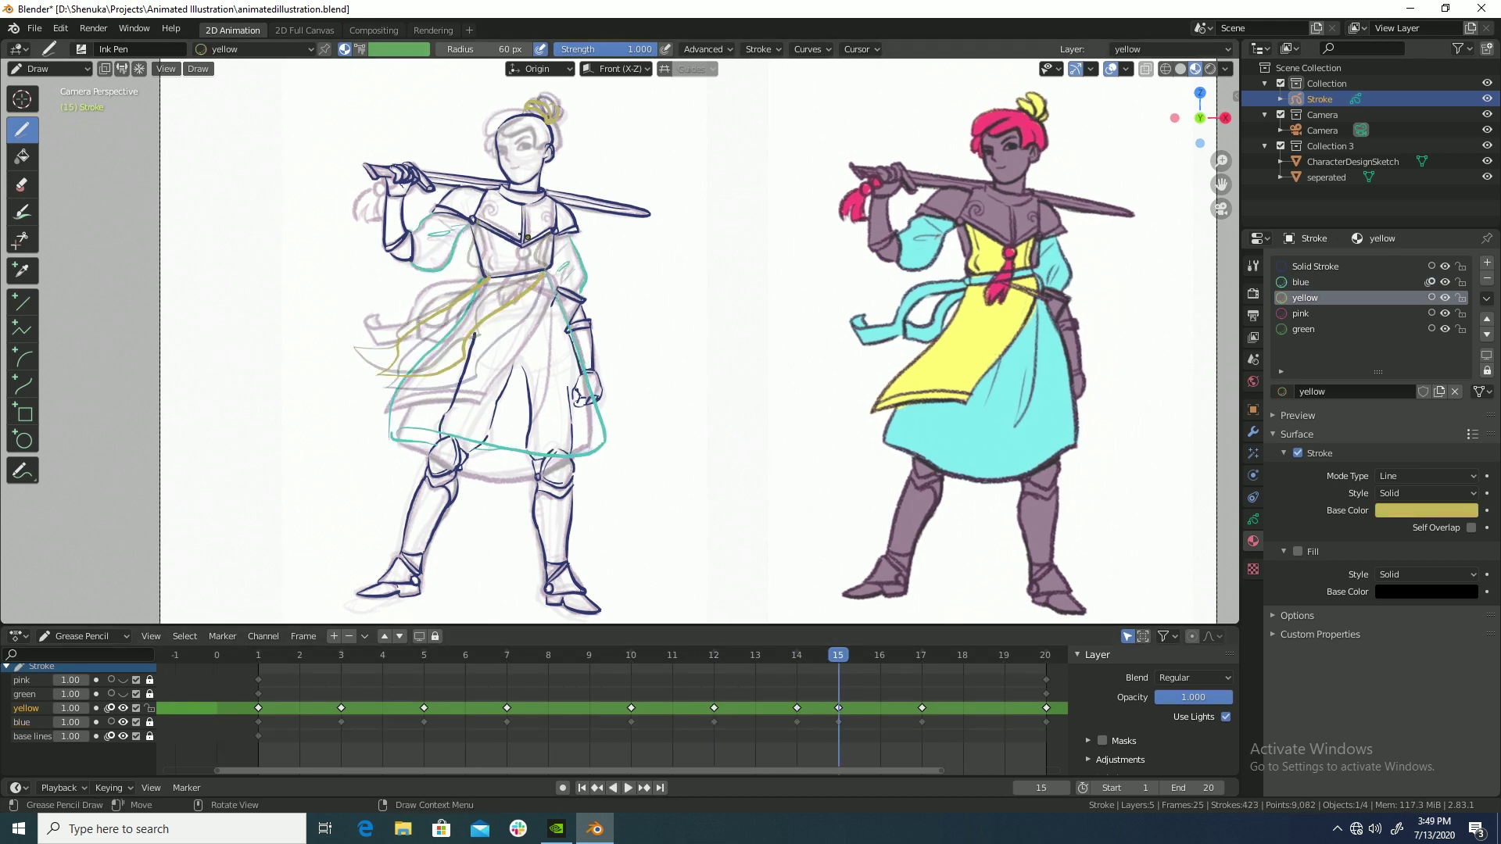
key("Right")
key("Right")
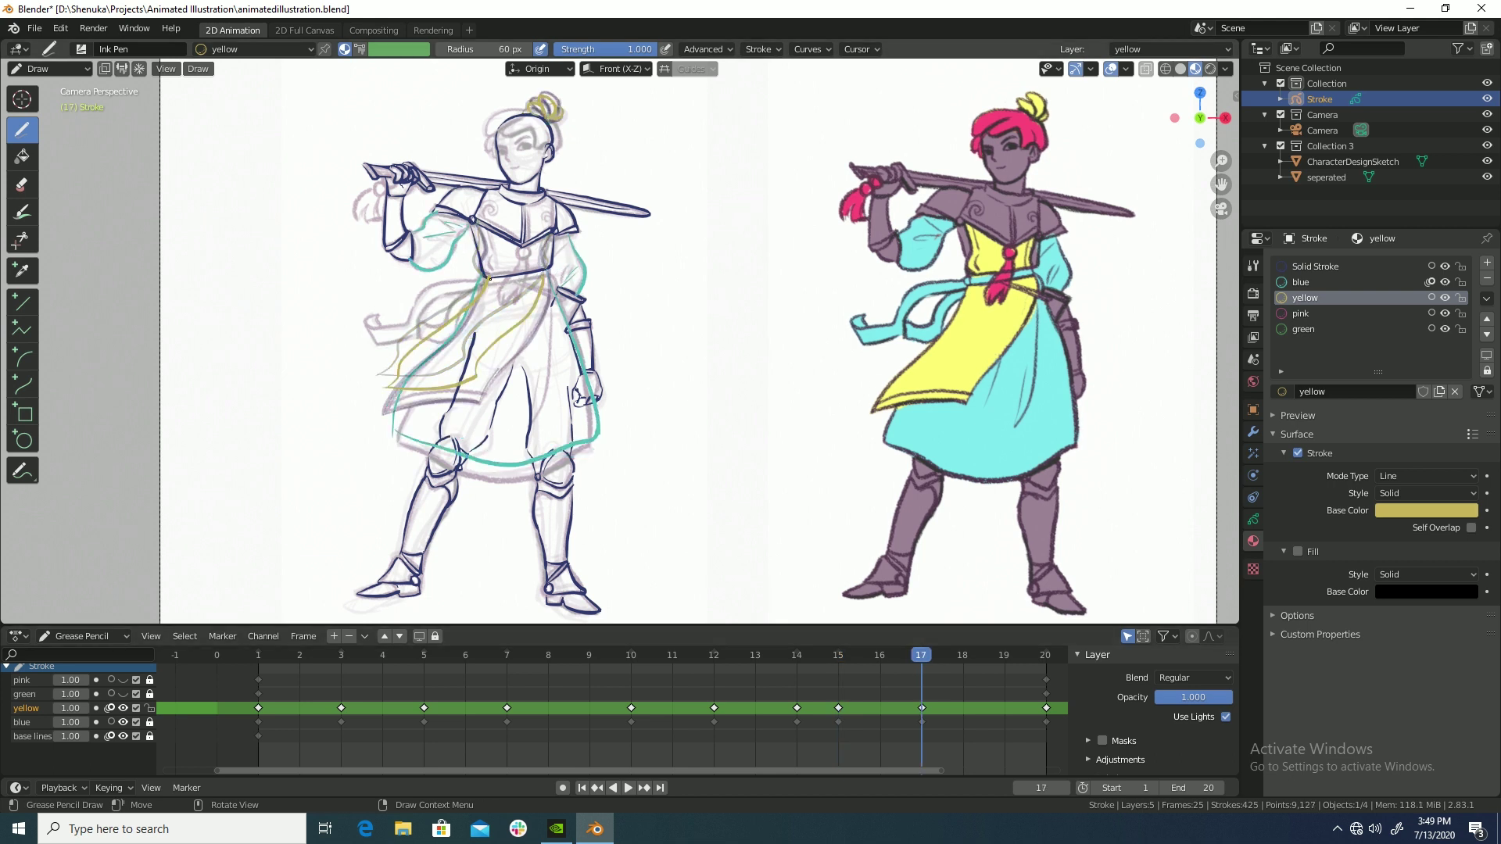
key("space")
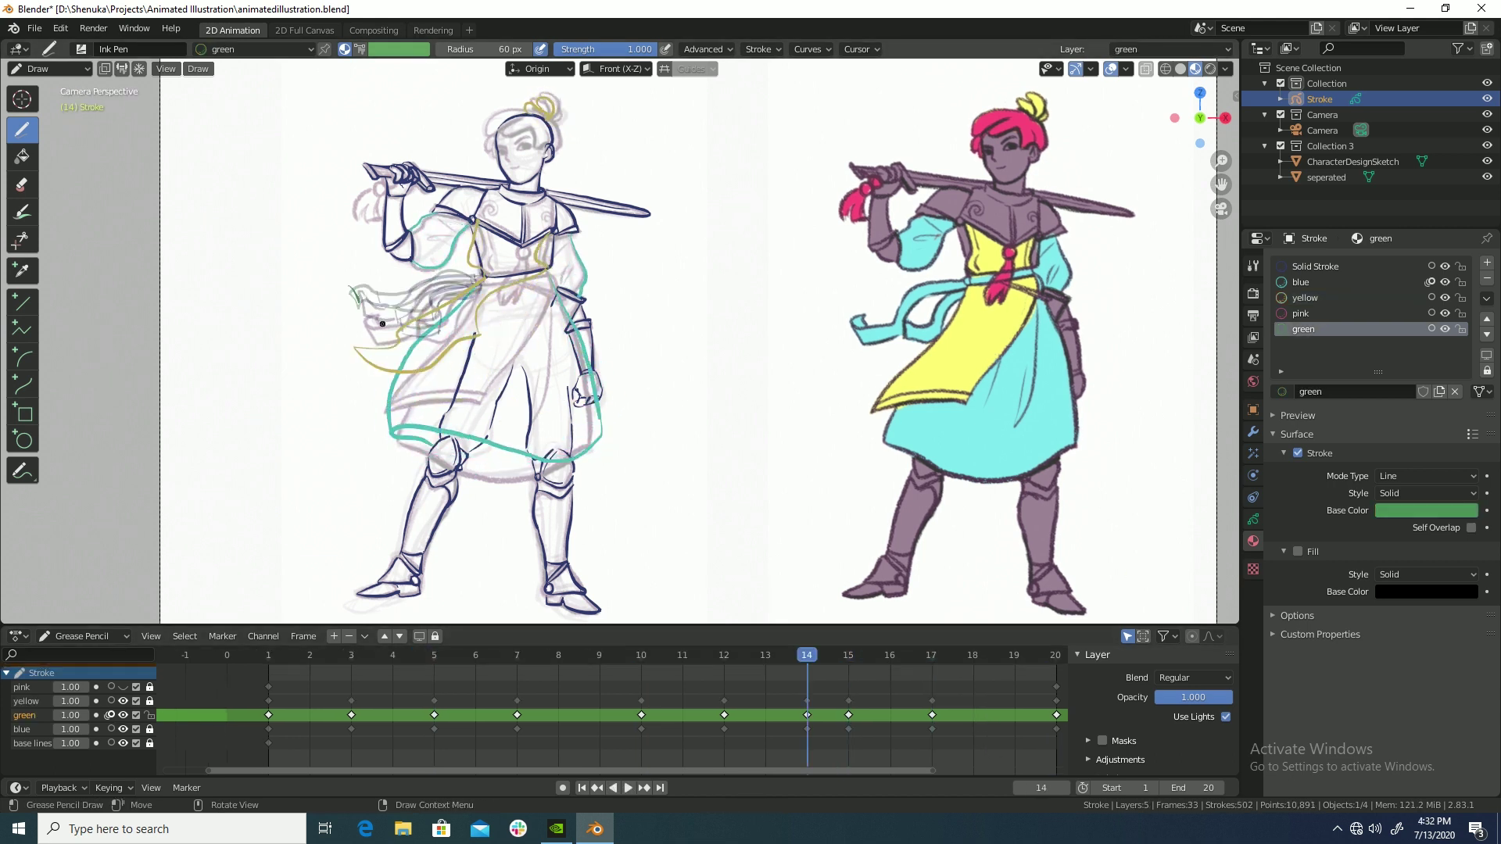
Draw the end of the sash ribbon on the green layer at frame 14.
left_click_drag(360, 293, 386, 302)
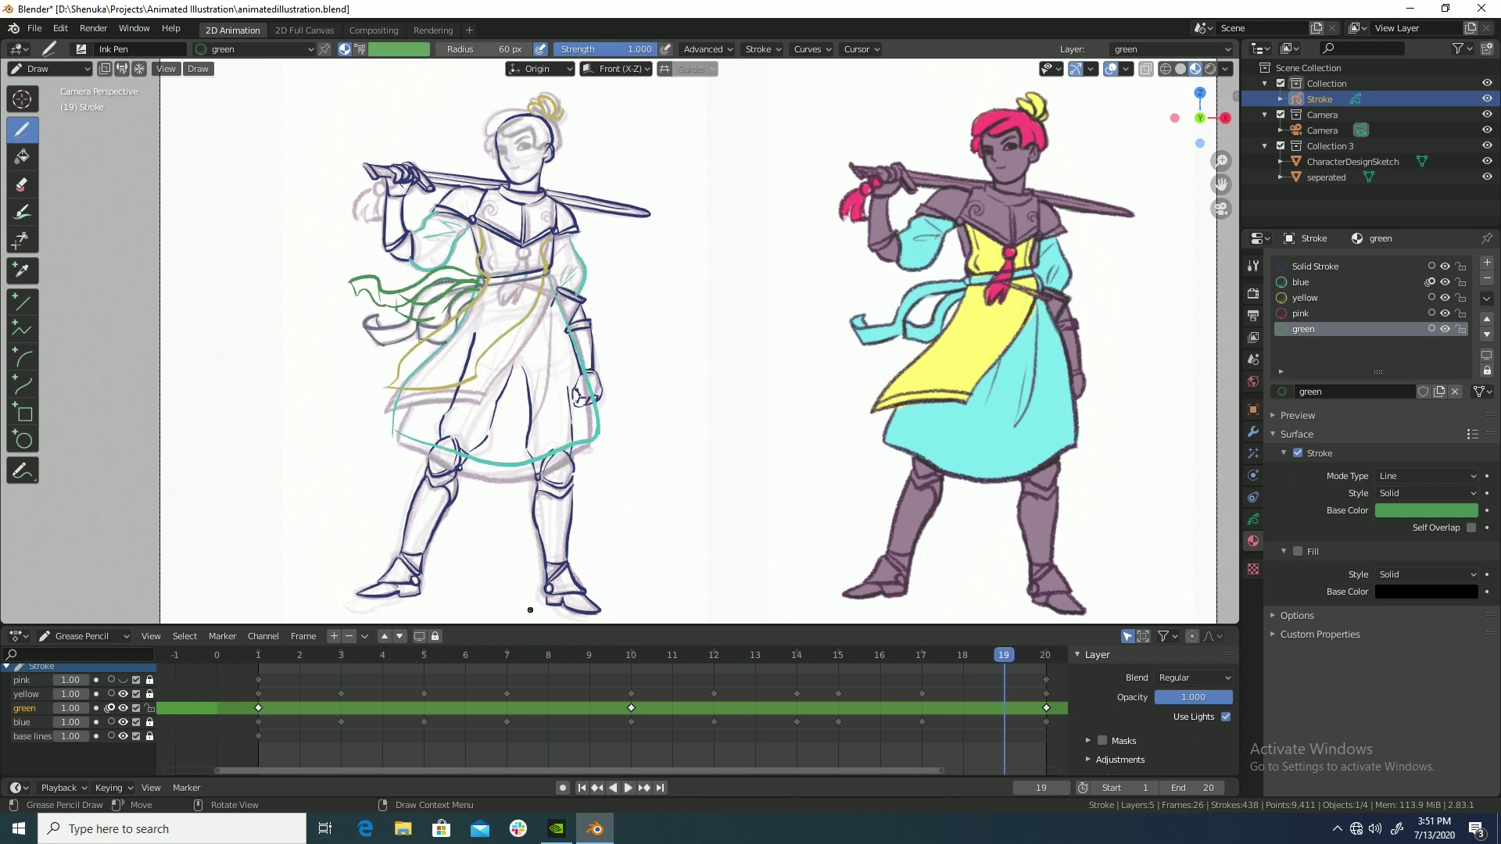
Insert a keyframe on the green layer at frame 5, redraw the sash ribbons there, and preview the animation.
key("space")
left_click_drag(636, 673, 425, 655)
right_click(434, 702)
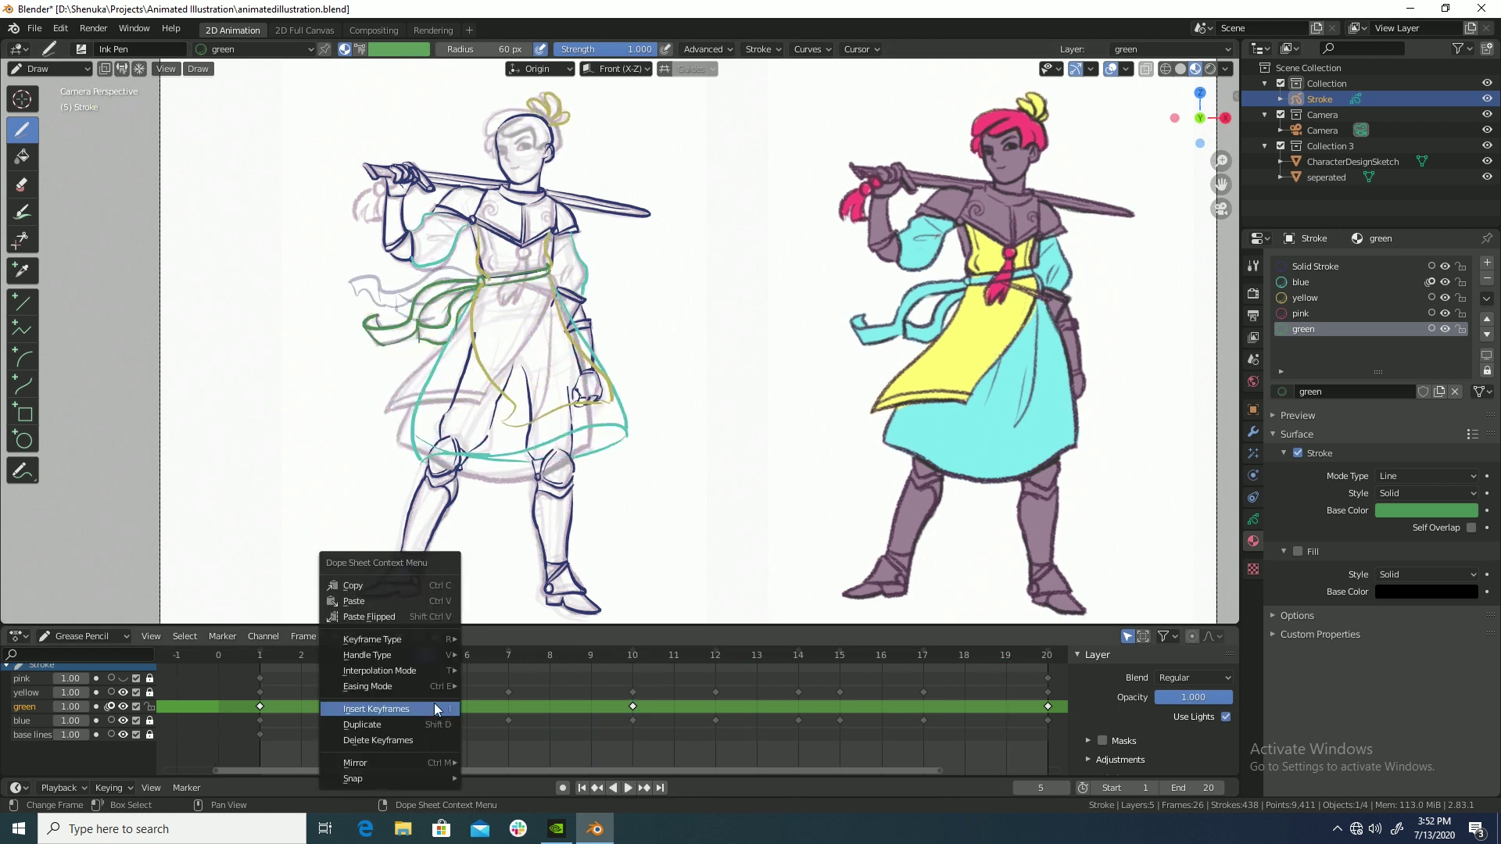
left_click(434, 702)
mouse_move(482, 282)
left_mouse_down()
mouse_move(469, 356)
mouse_move(484, 312)
left_mouse_up()
key("space")
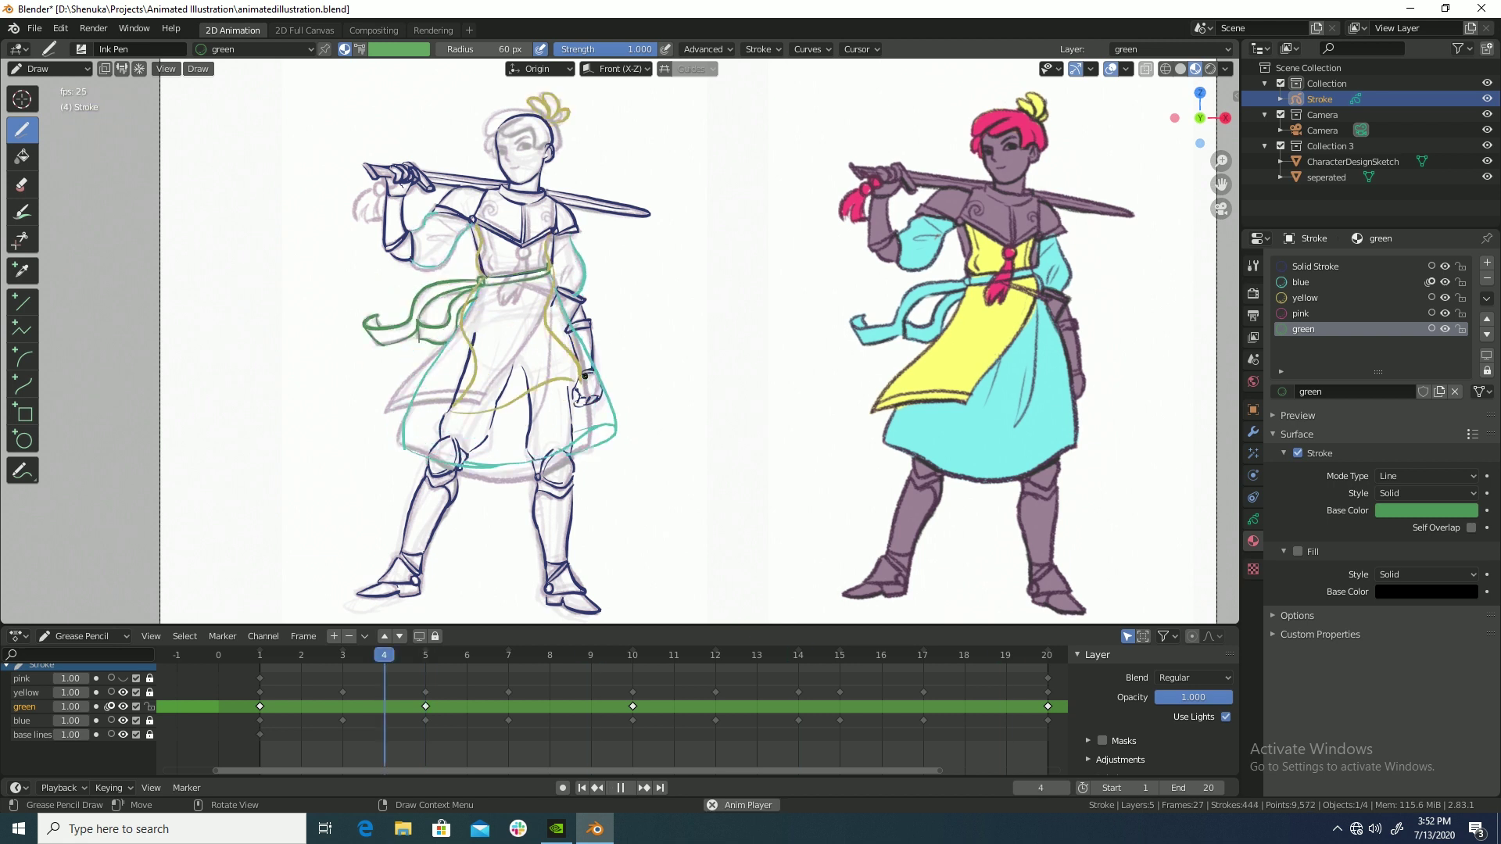
key("space")
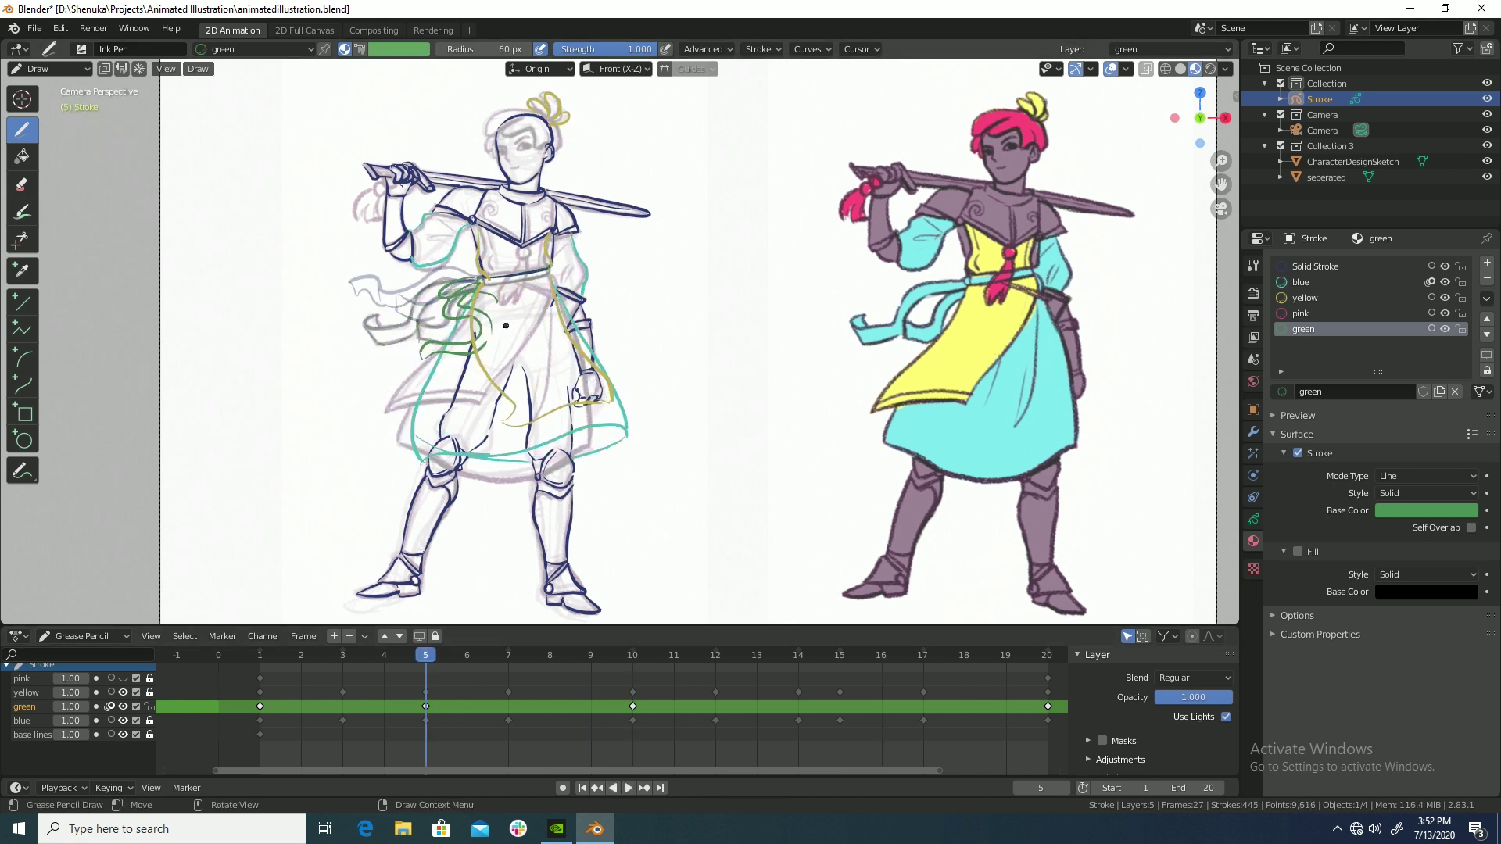
Add a stroke to the sash on the green layer at frame 5 and play back the animation.
left_click_drag(486, 286, 545, 309)
key("space")
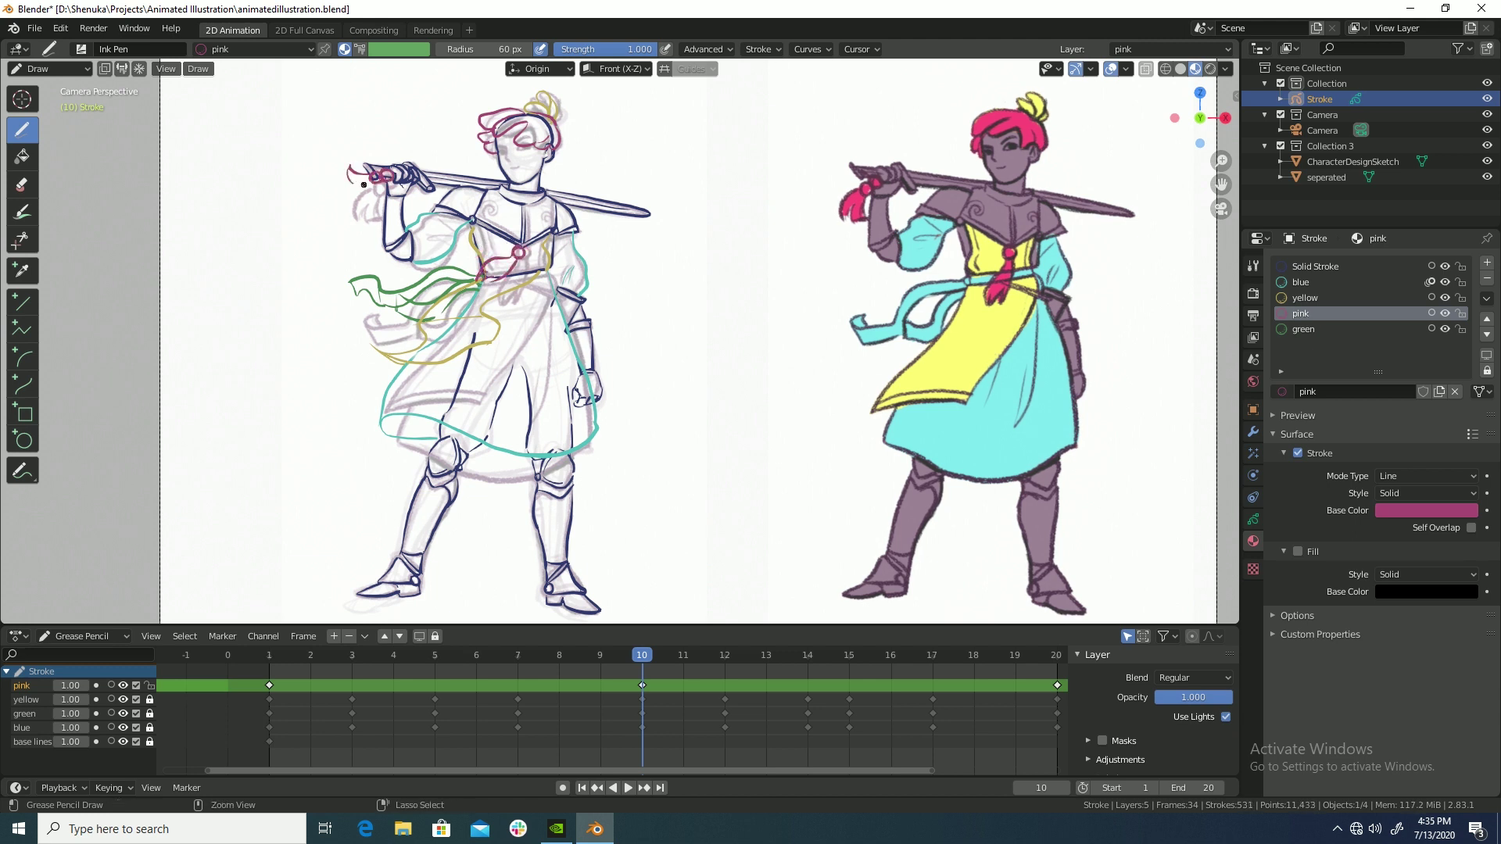
key("space")
key("space")
Insert a keyframe on the pink layer at frame 12 and start the sword tassel's outline there.
left_click(726, 655)
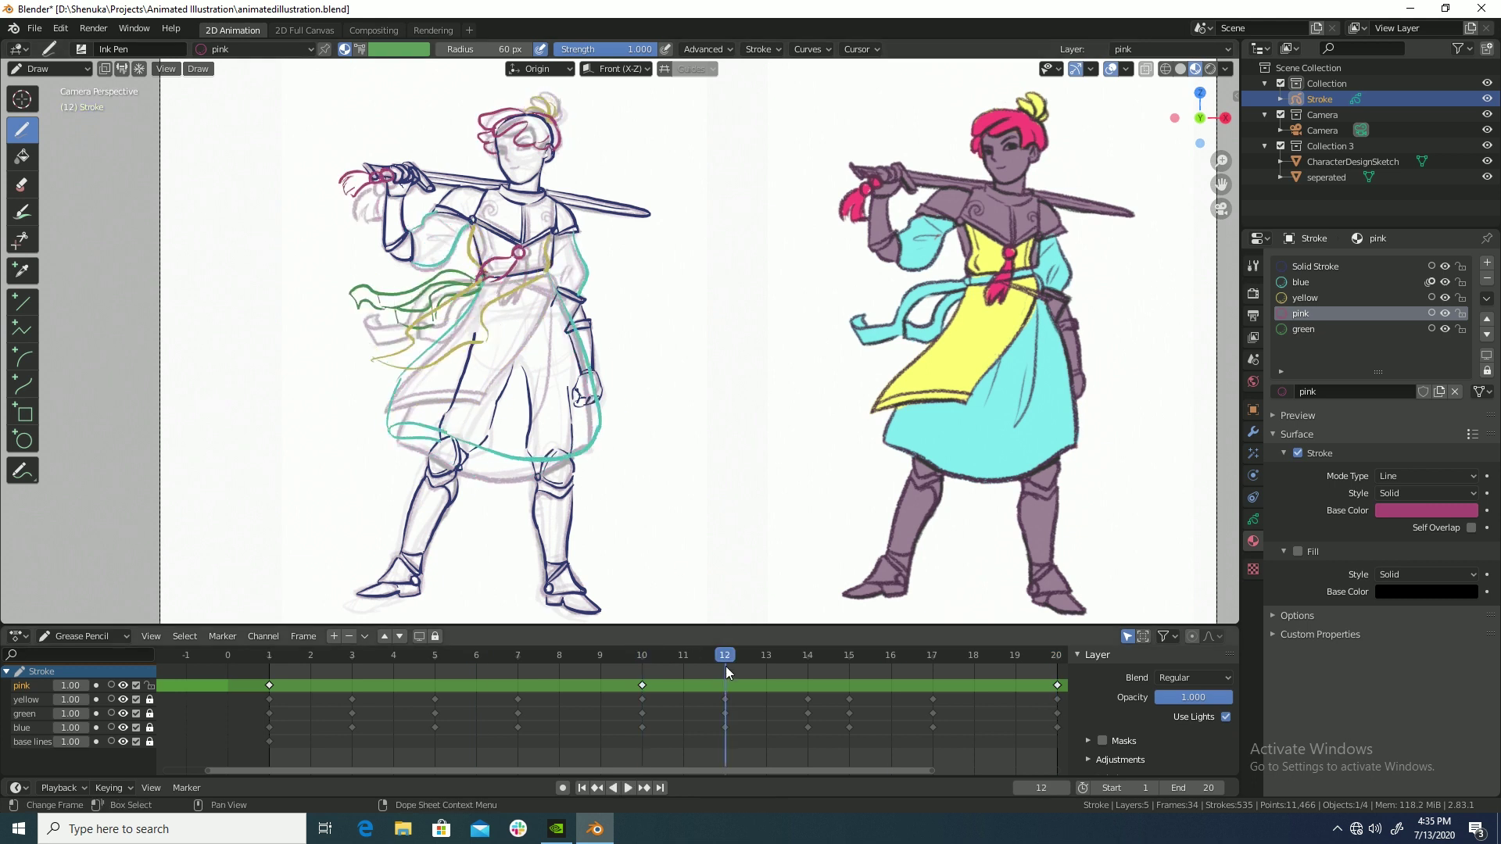
right_click(727, 688)
left_click(728, 690)
left_click_drag(390, 174, 369, 172)
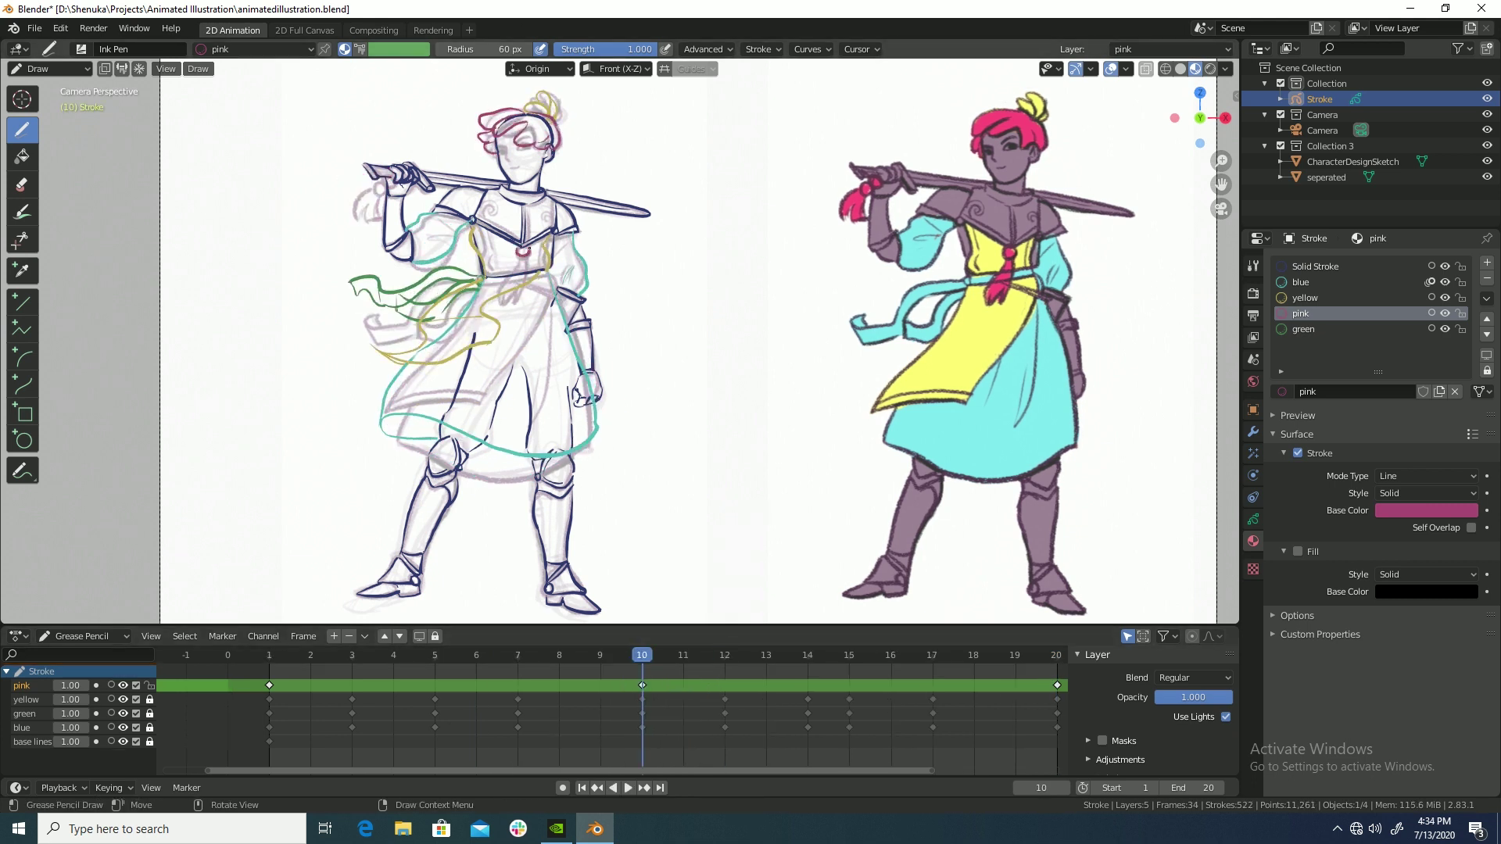
Undo the last four strokes at frame 10 and draw the sword tassel on the pink layer.
key("ctrl+z")
key("ctrl+z")
key("ctrl+z")
key("ctrl+z")
left_click_drag(384, 172, 394, 184)
Go to frame 12 and draw the sword tassel and the front hair on the pink layer.
left_click_drag(559, 655, 726, 655)
left_click_drag(369, 169, 391, 176)
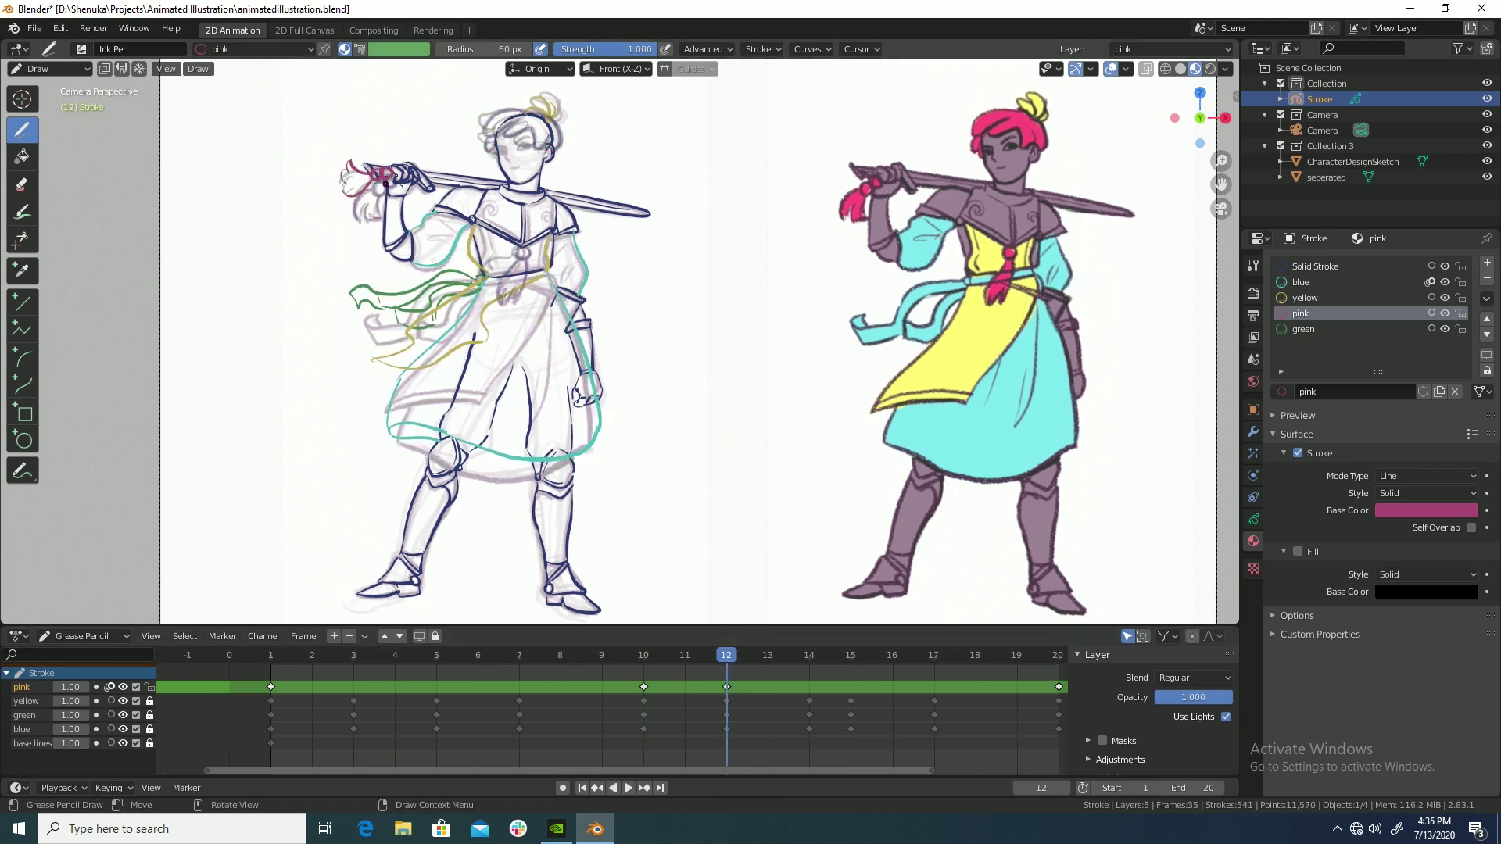
left_click_drag(482, 129, 508, 124)
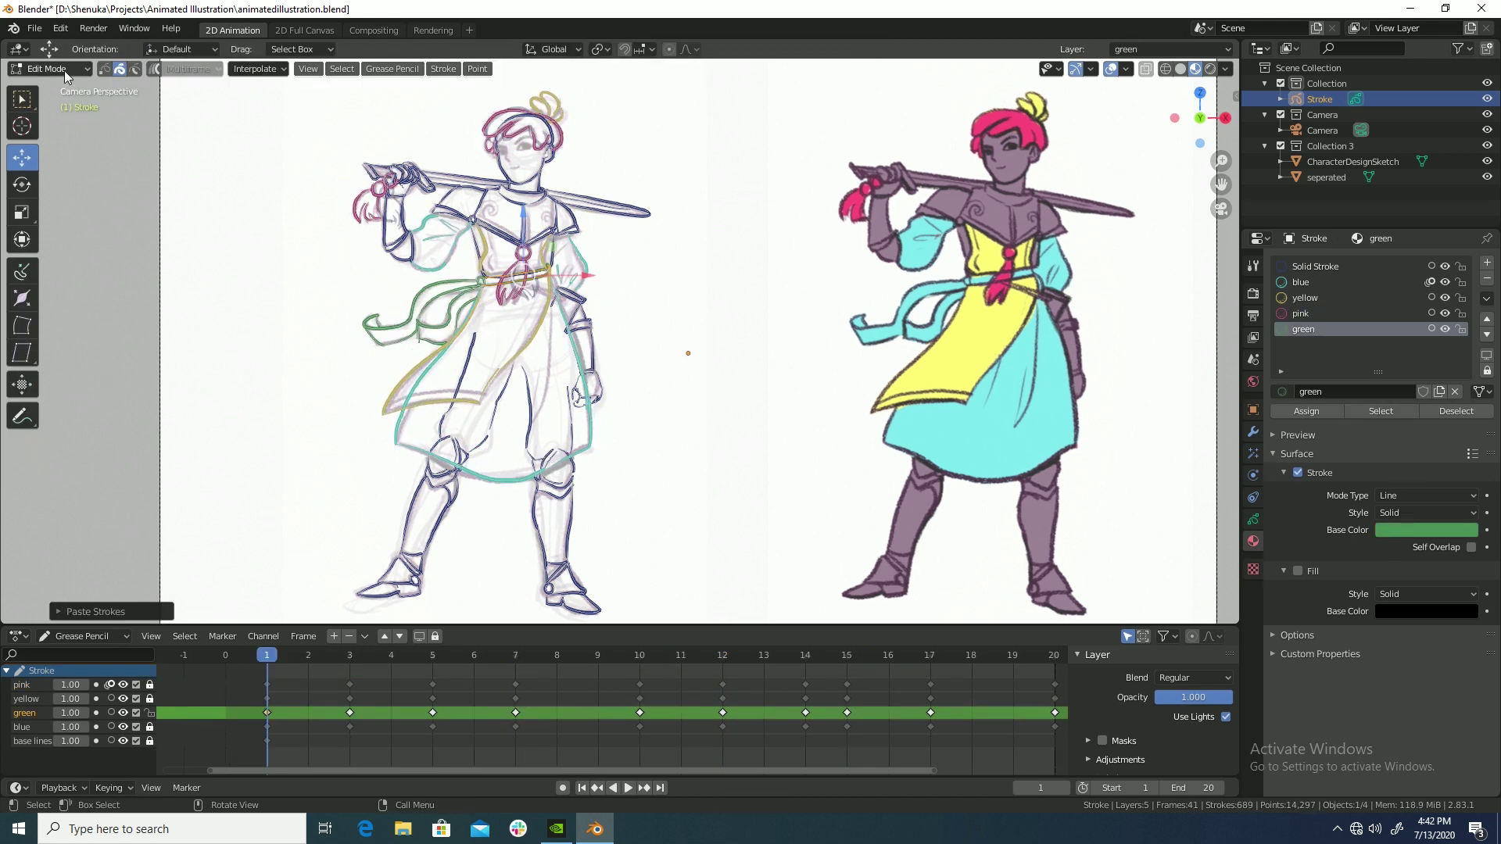
Switch from Edit Mode to Draw mode and play back the animation.
left_click(64, 69)
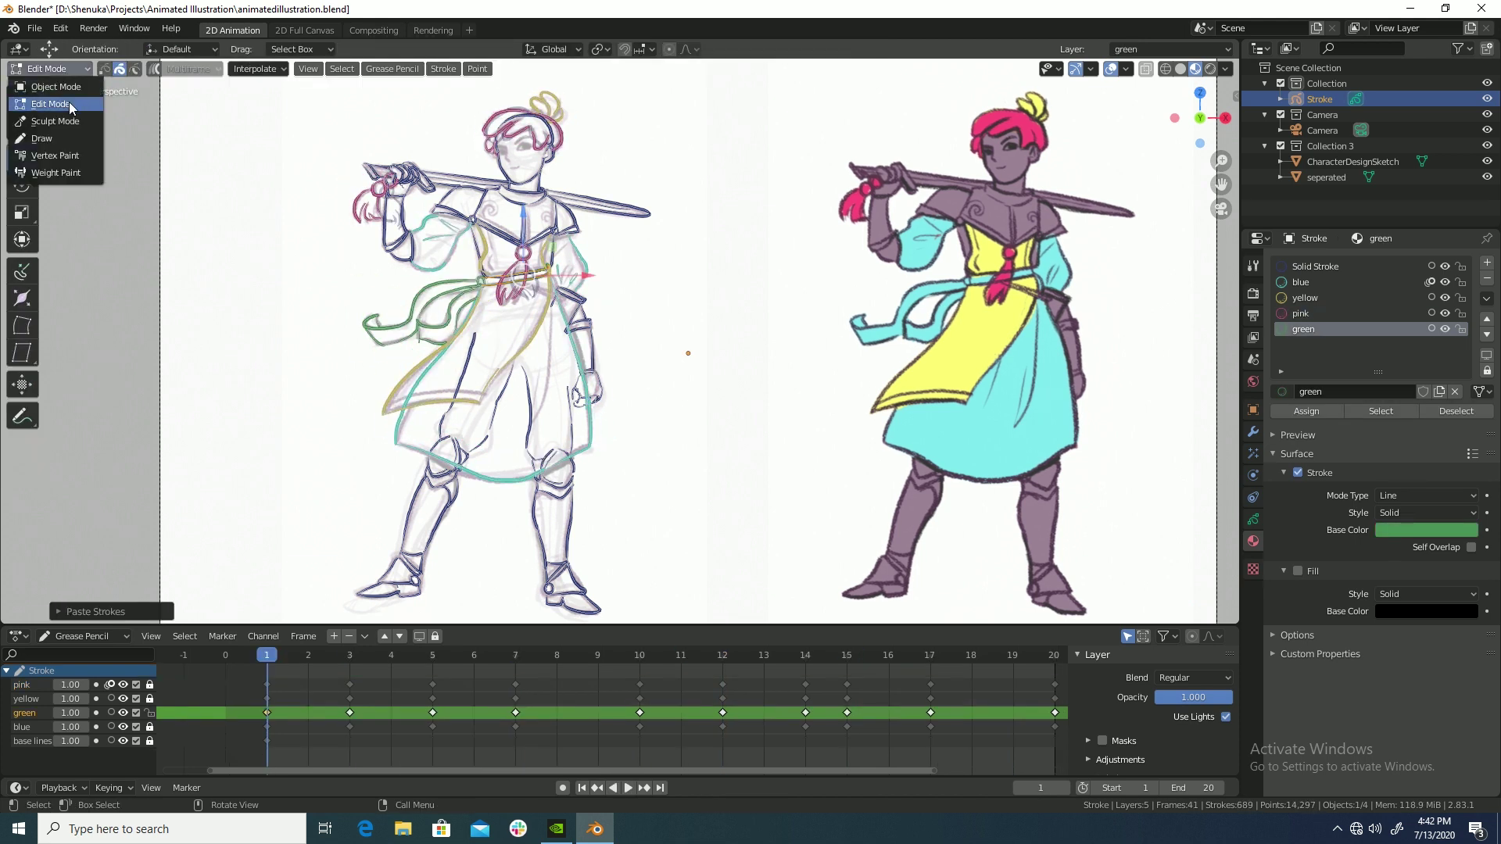
left_click(47, 138)
key("space")
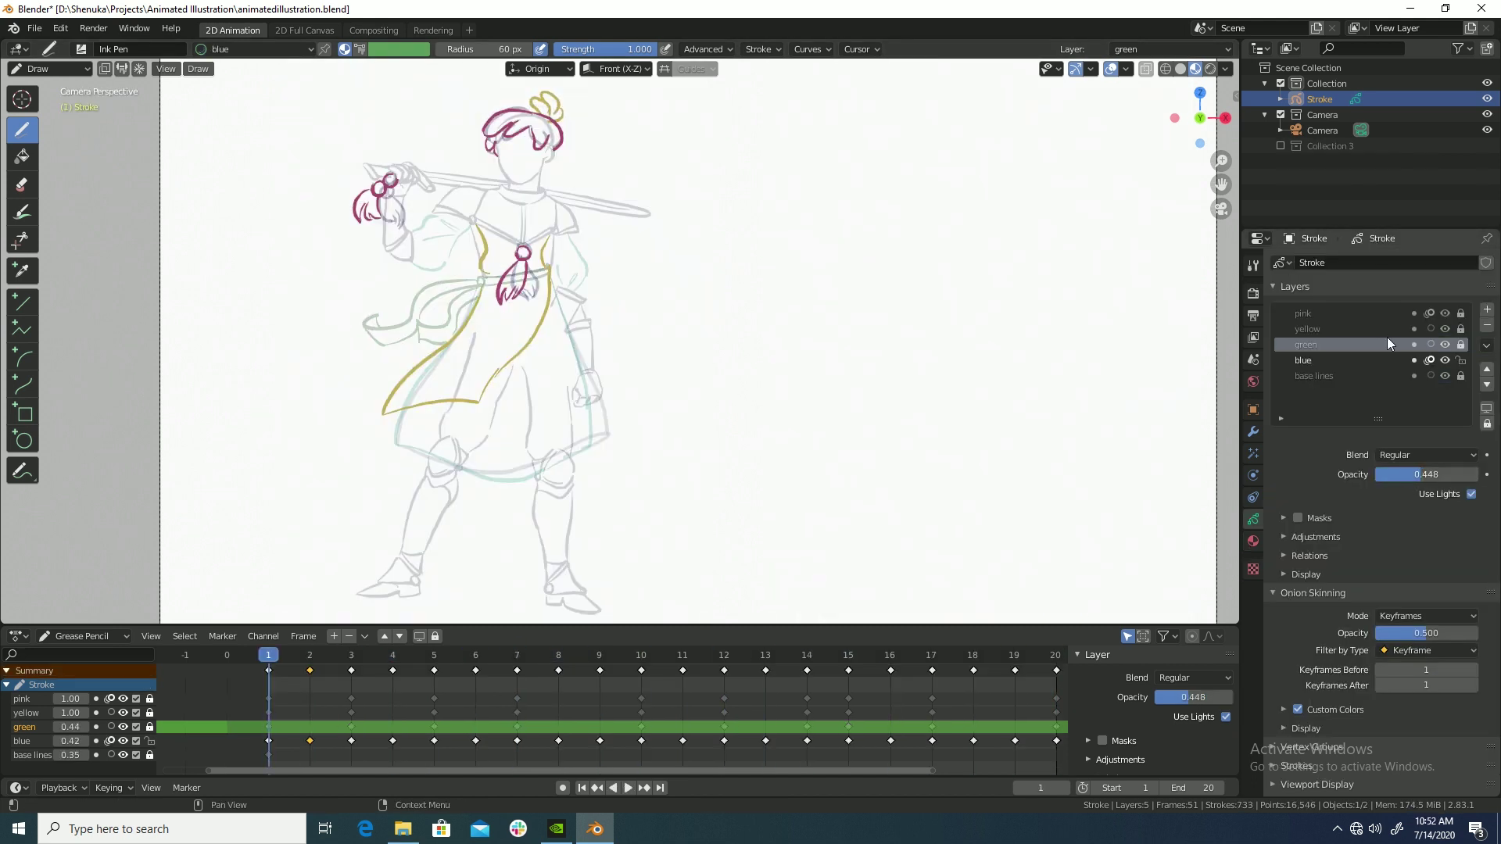
Lower the opacity of the green sketch layer and make the pink layer active.
left_click_drag(1430, 474, 1403, 479)
left_click(1343, 314)
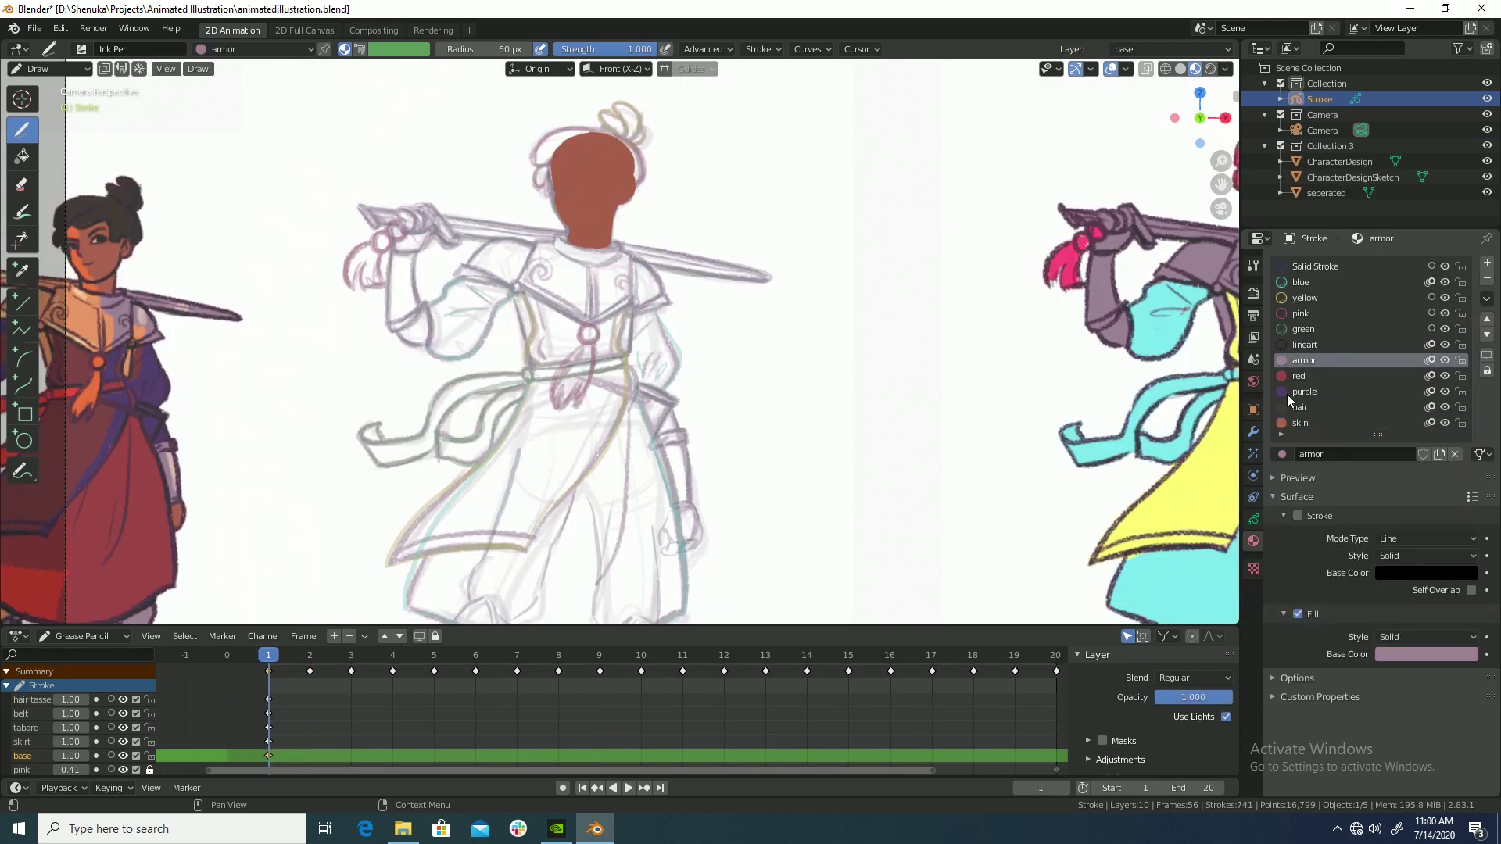
Paint the shoulder and sword on the base layer with the armor material, and draw the eye on the base lines layer with lineart.
mouse_move(460, 268)
left_mouse_down()
mouse_move(494, 237)
mouse_move(508, 287)
left_mouse_up()
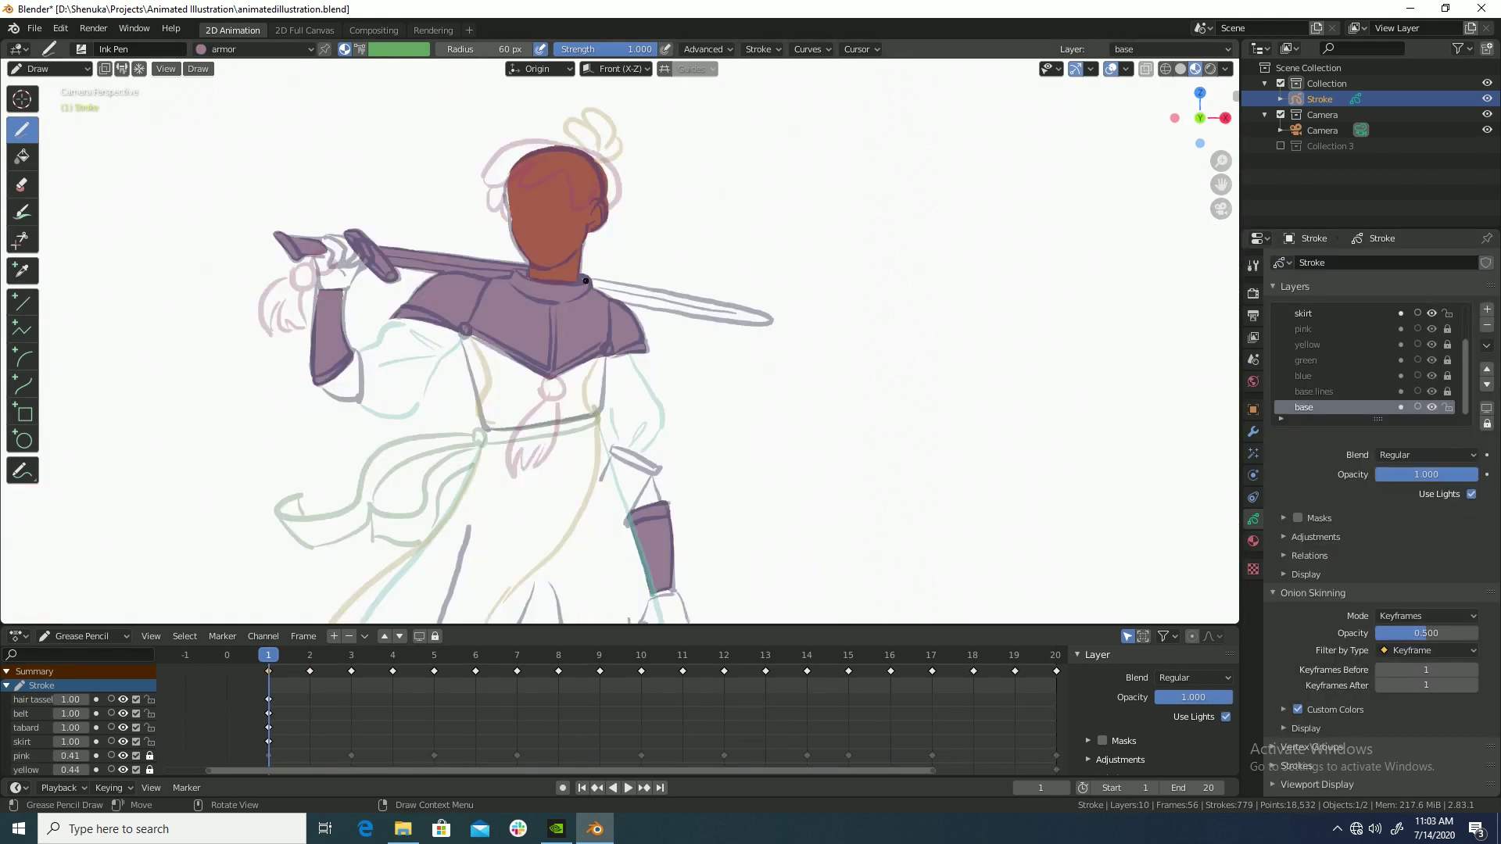
mouse_move(617, 288)
left_mouse_down()
mouse_move(712, 298)
mouse_move(755, 324)
mouse_move(643, 305)
mouse_move(598, 277)
mouse_move(645, 297)
left_mouse_up()
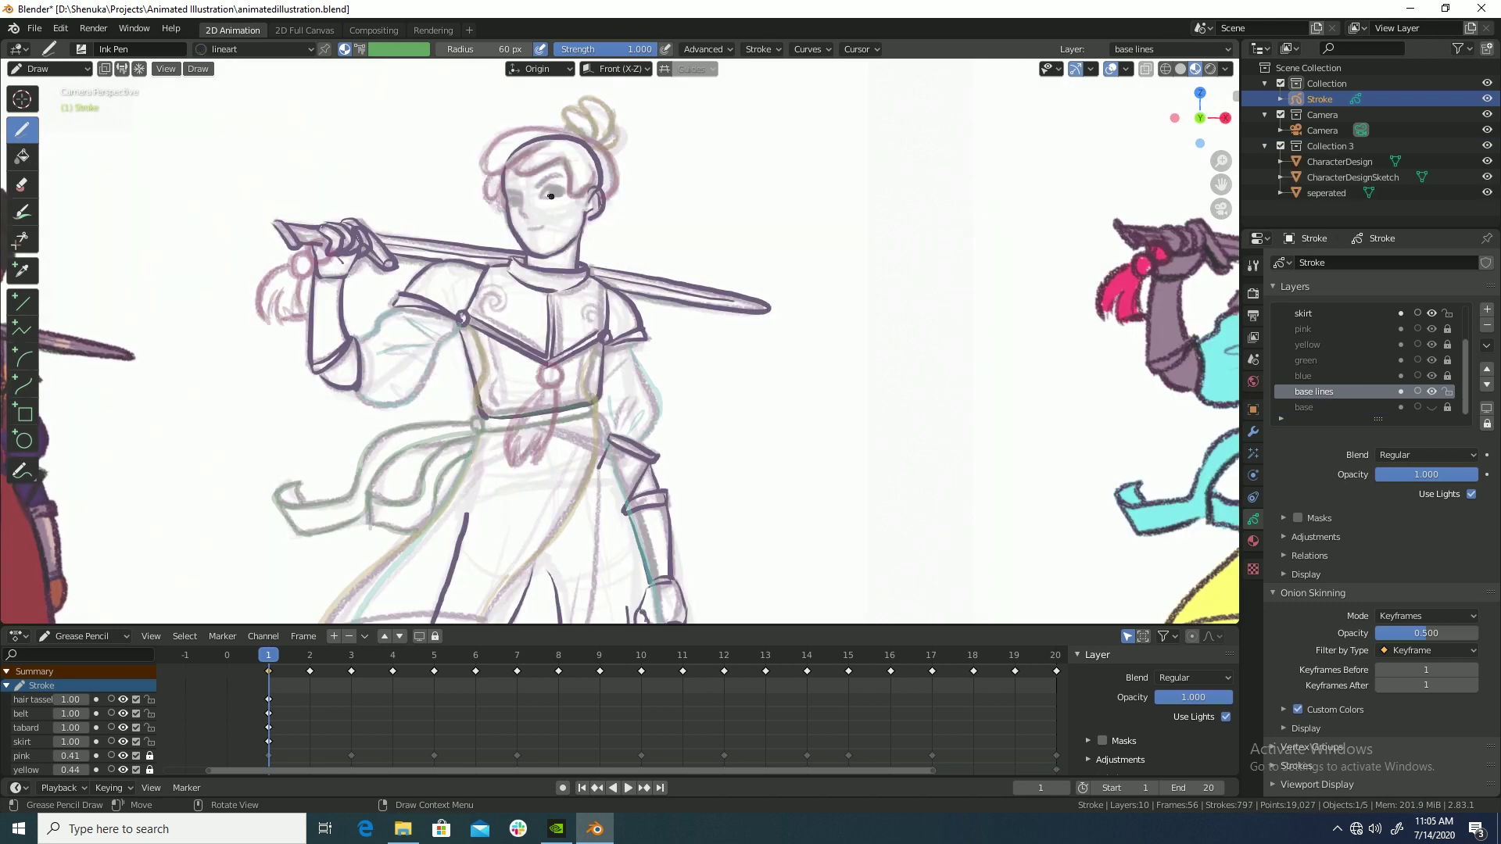
left_click_drag(516, 201, 511, 209)
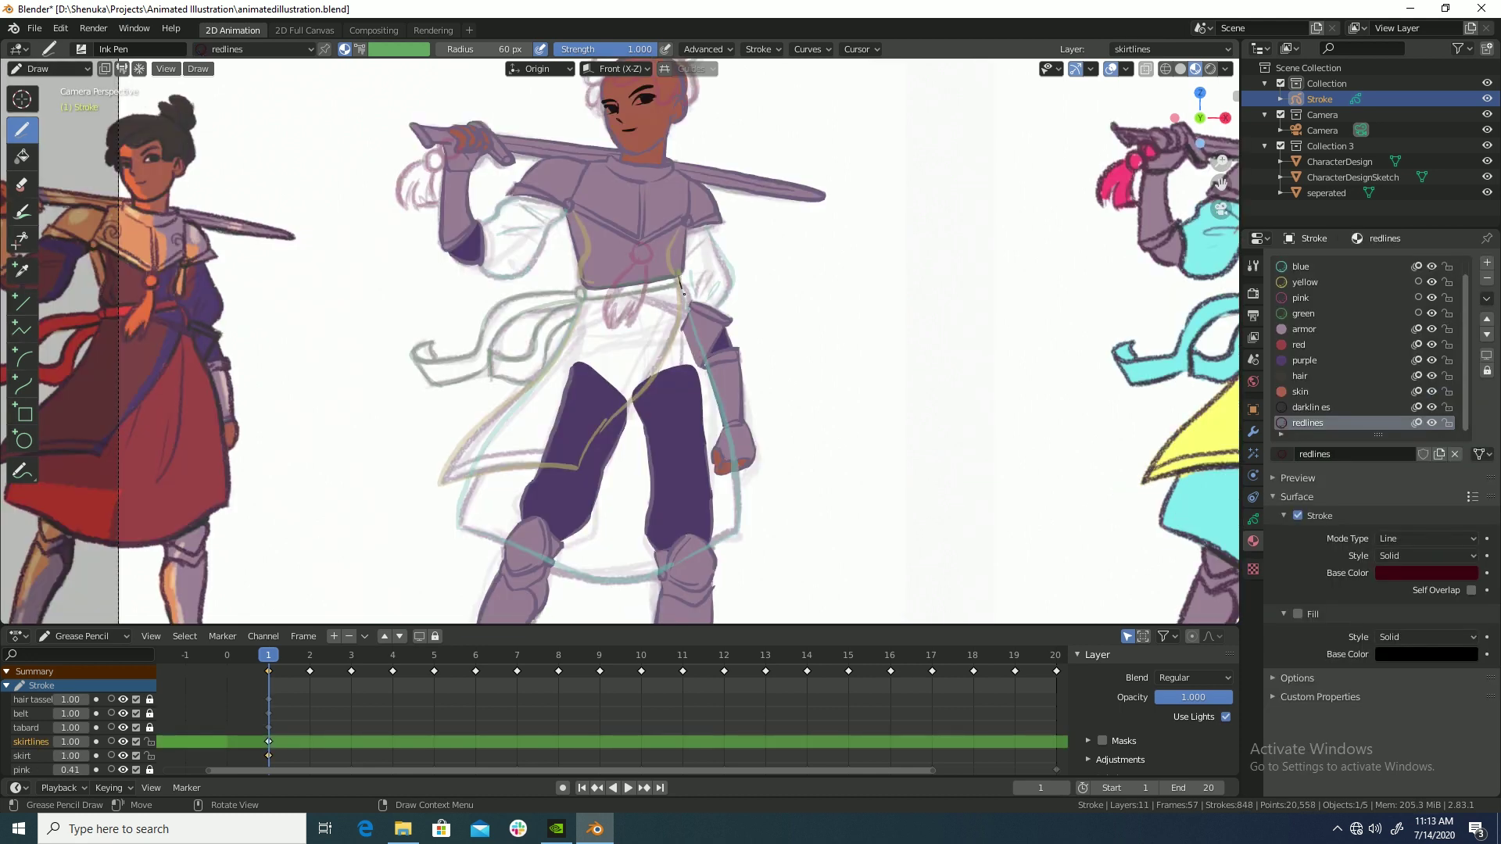
Draw the skirt's side outlines on the skirtlines layer at frame 1 with the redlines material, undoing the last stroke.
left_click_drag(680, 281, 740, 471)
mouse_move(582, 301)
left_mouse_down()
mouse_move(477, 464)
mouse_move(514, 492)
mouse_move(459, 530)
left_mouse_up()
key("ctrl+z")
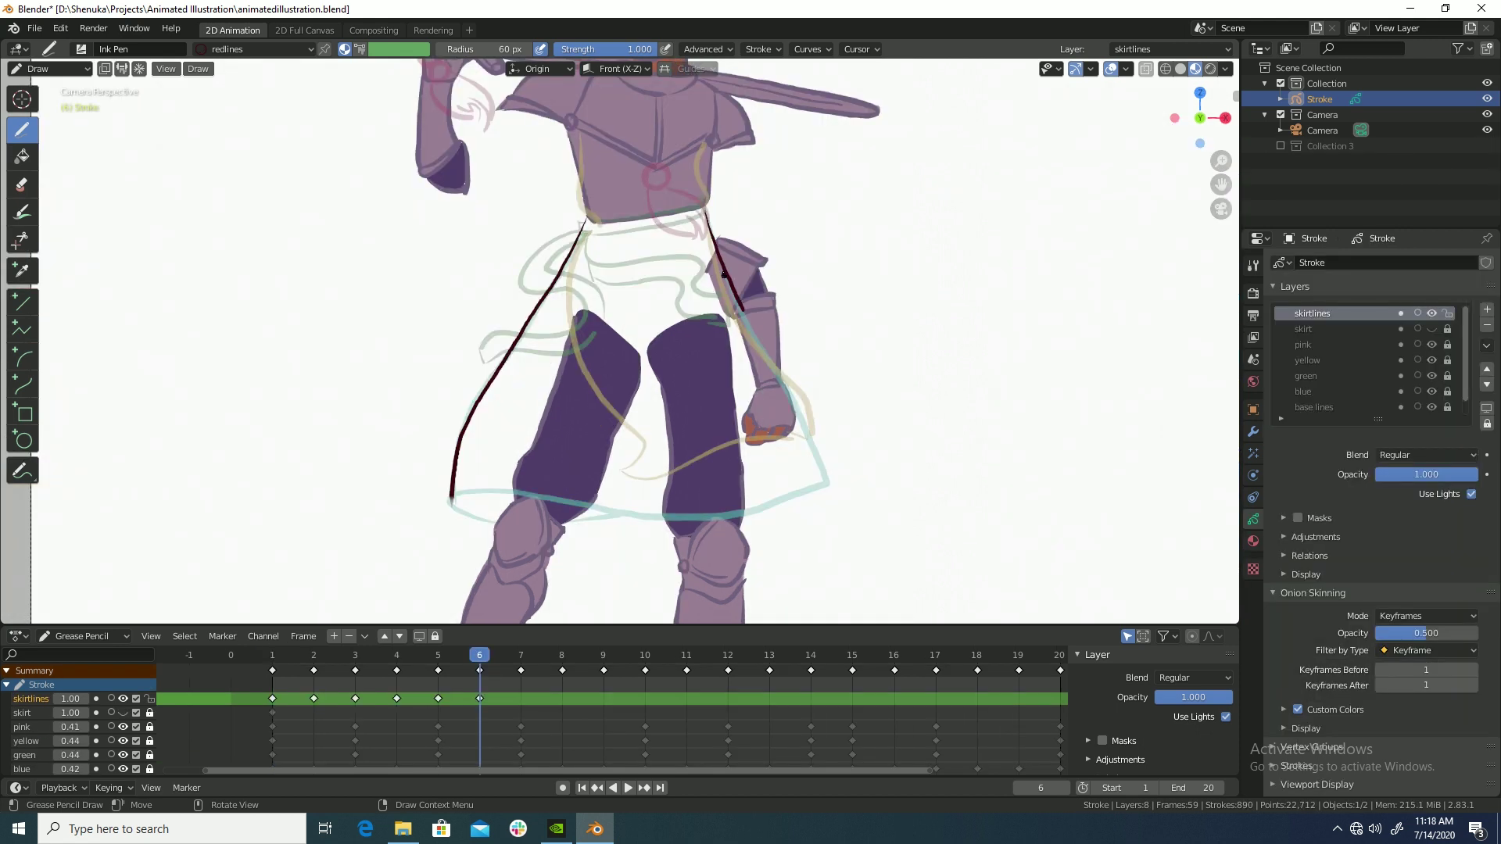
Rework the skirt's side line at frame 6 and draw the skirt's hem at frame 8 on the skirtlines layer.
key("ctrl+z")
mouse_move(706, 205)
left_mouse_down()
mouse_move(736, 313)
mouse_move(790, 394)
left_mouse_up()
key("ctrl+z")
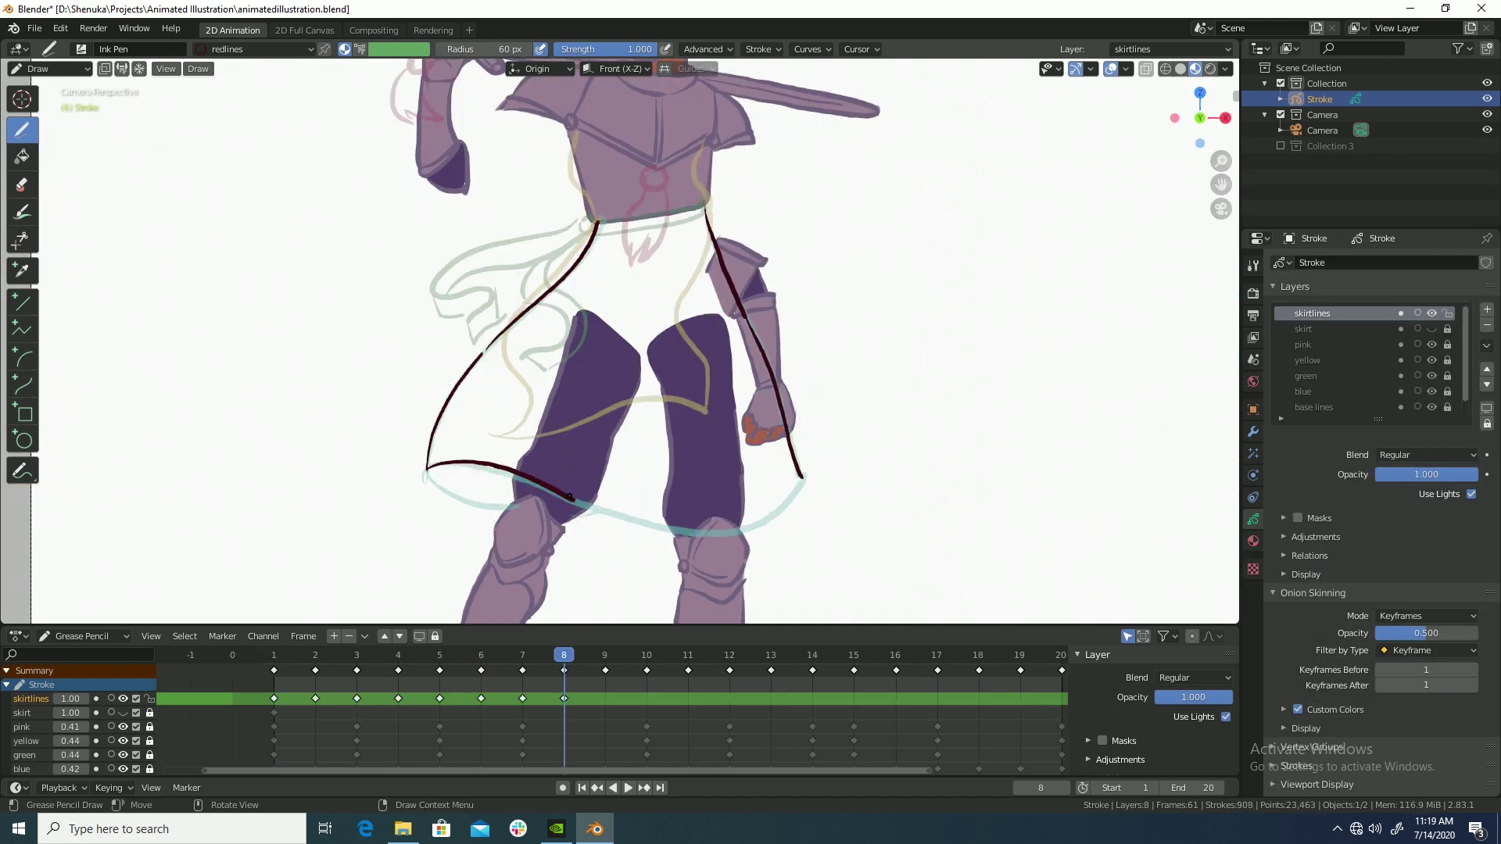
mouse_move(569, 496)
left_mouse_down()
mouse_move(701, 531)
mouse_move(792, 493)
left_mouse_up()
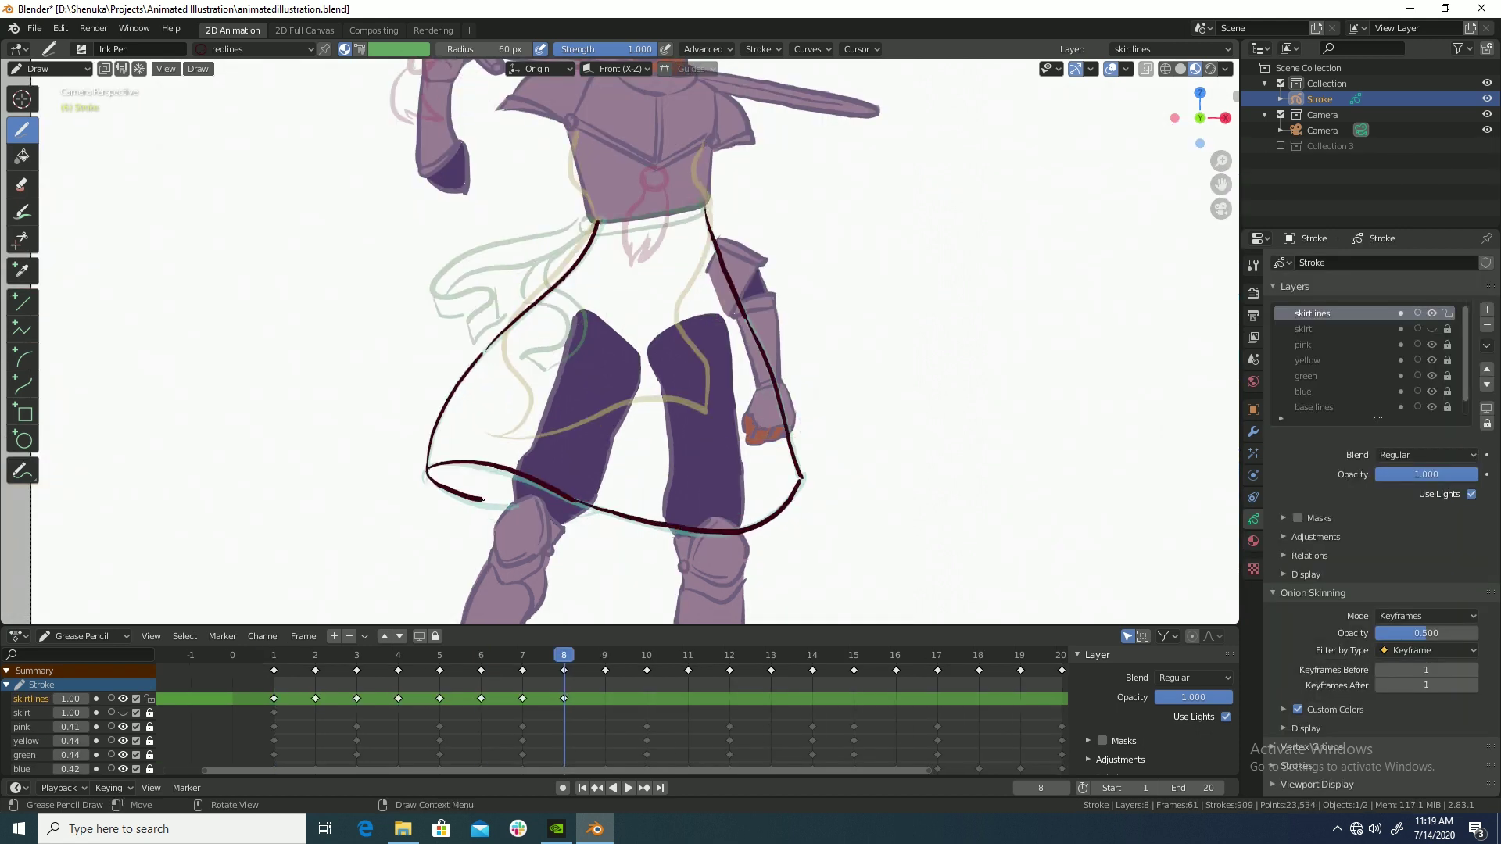
left_click_drag(482, 499, 515, 504)
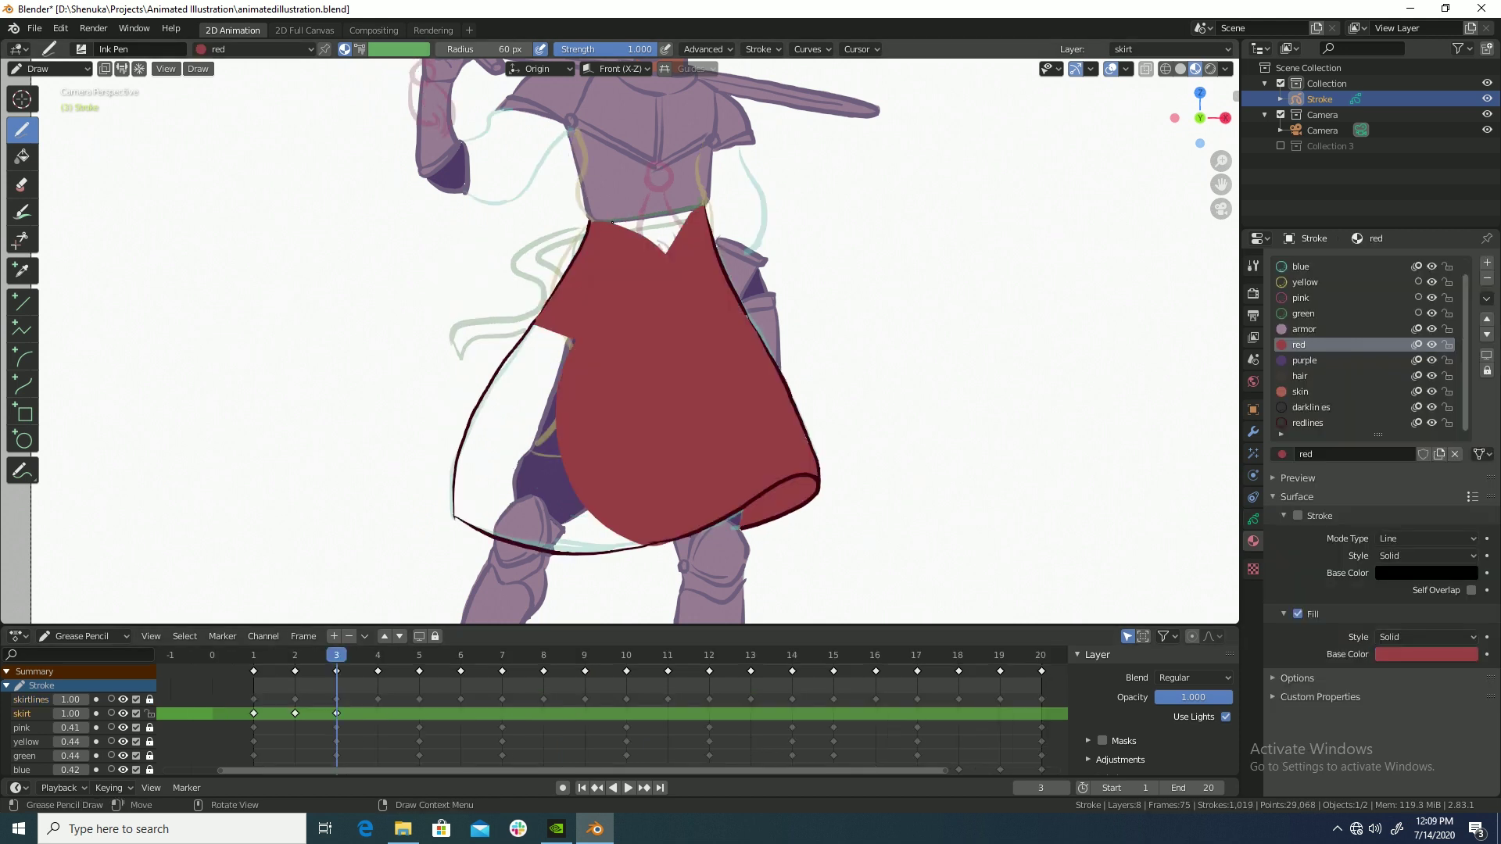
Fill the waist, side and hem of the skirt at frame 3 on the skirt layer with the red material.
left_click_drag(612, 222, 692, 218)
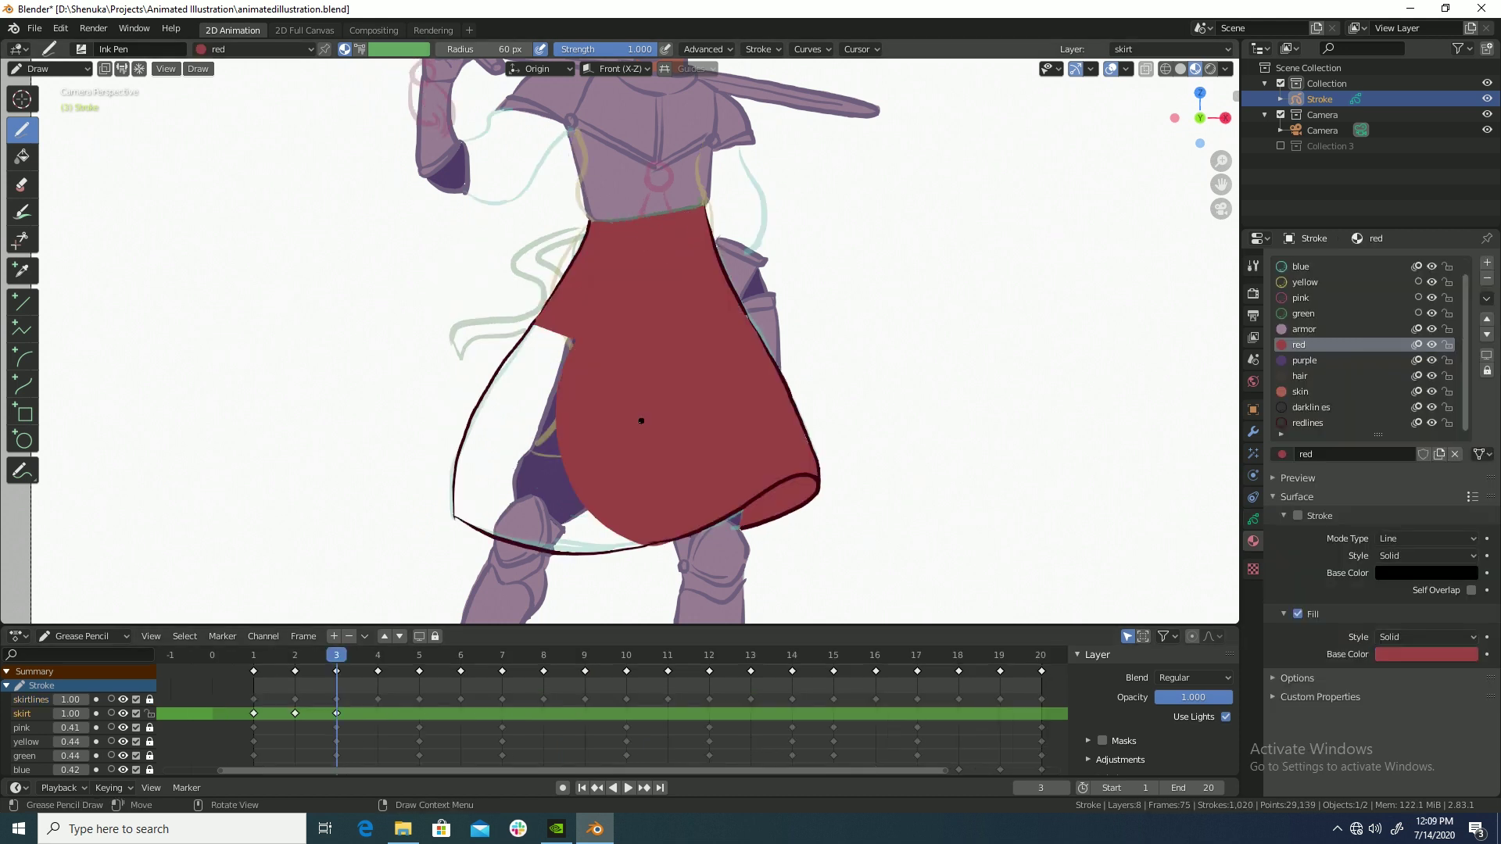
mouse_move(490, 378)
left_mouse_down()
mouse_move(469, 492)
mouse_move(556, 342)
left_mouse_up()
mouse_move(508, 540)
left_mouse_down()
mouse_move(626, 551)
mouse_move(604, 553)
left_mouse_up()
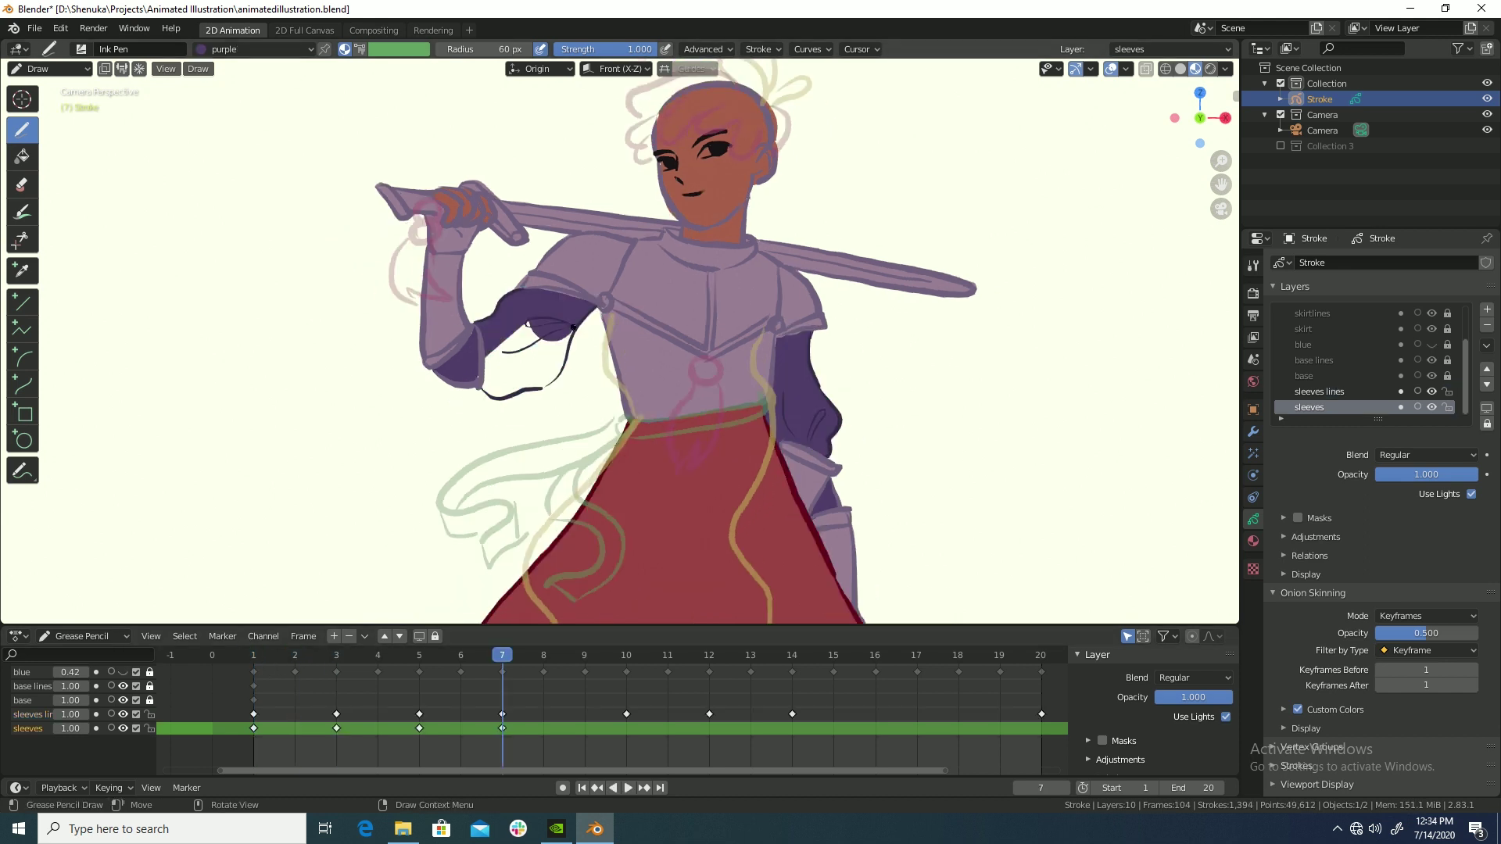
Fill the raised arm's sleeve at frame 7 and the tabard's outer edge at frame 15 with the purple material.
left_click_drag(573, 326, 571, 329)
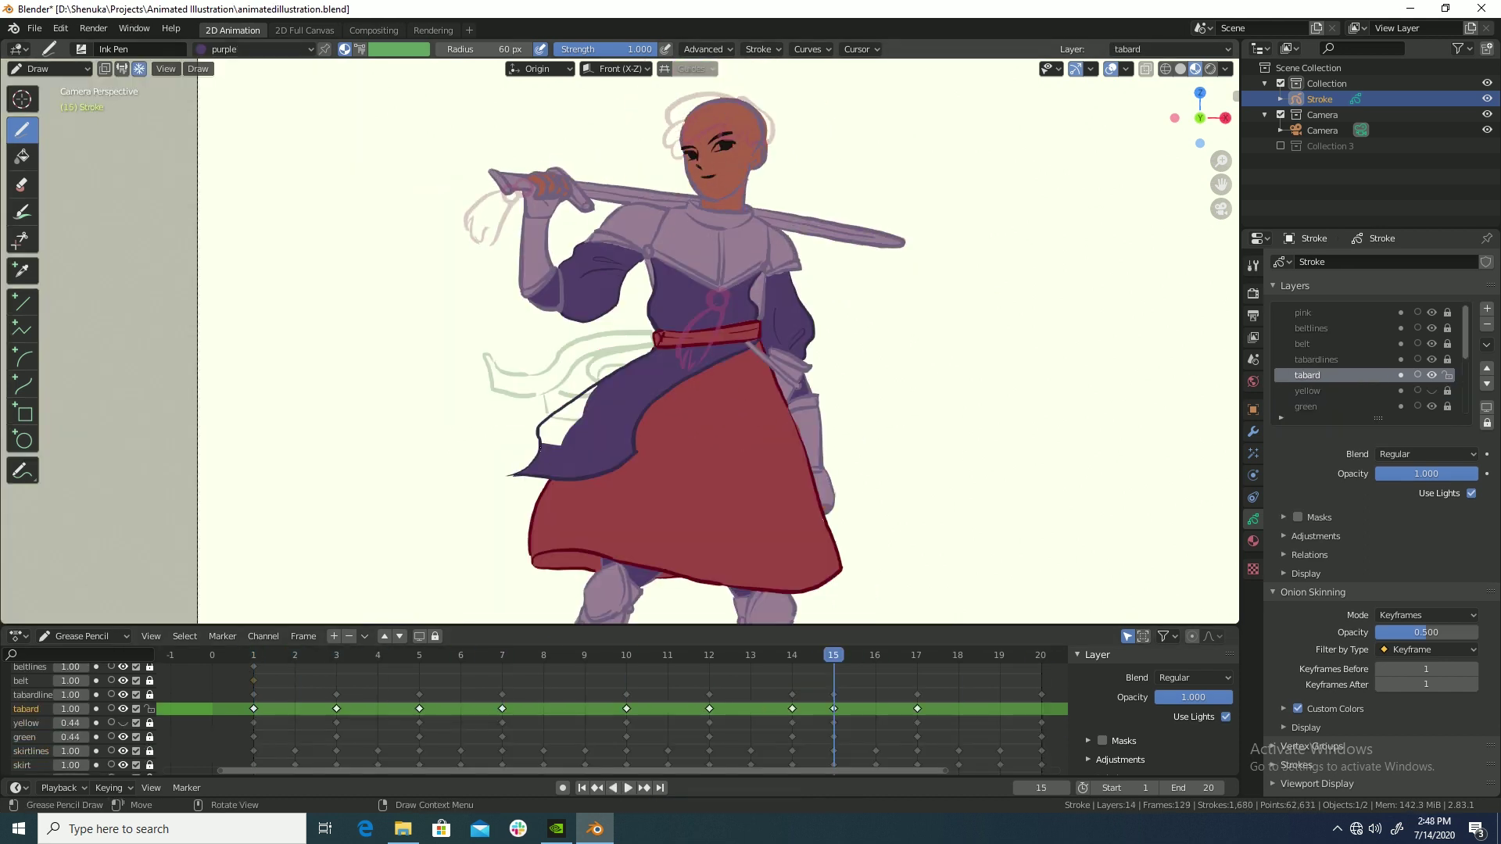
left_click_drag(547, 422, 582, 433)
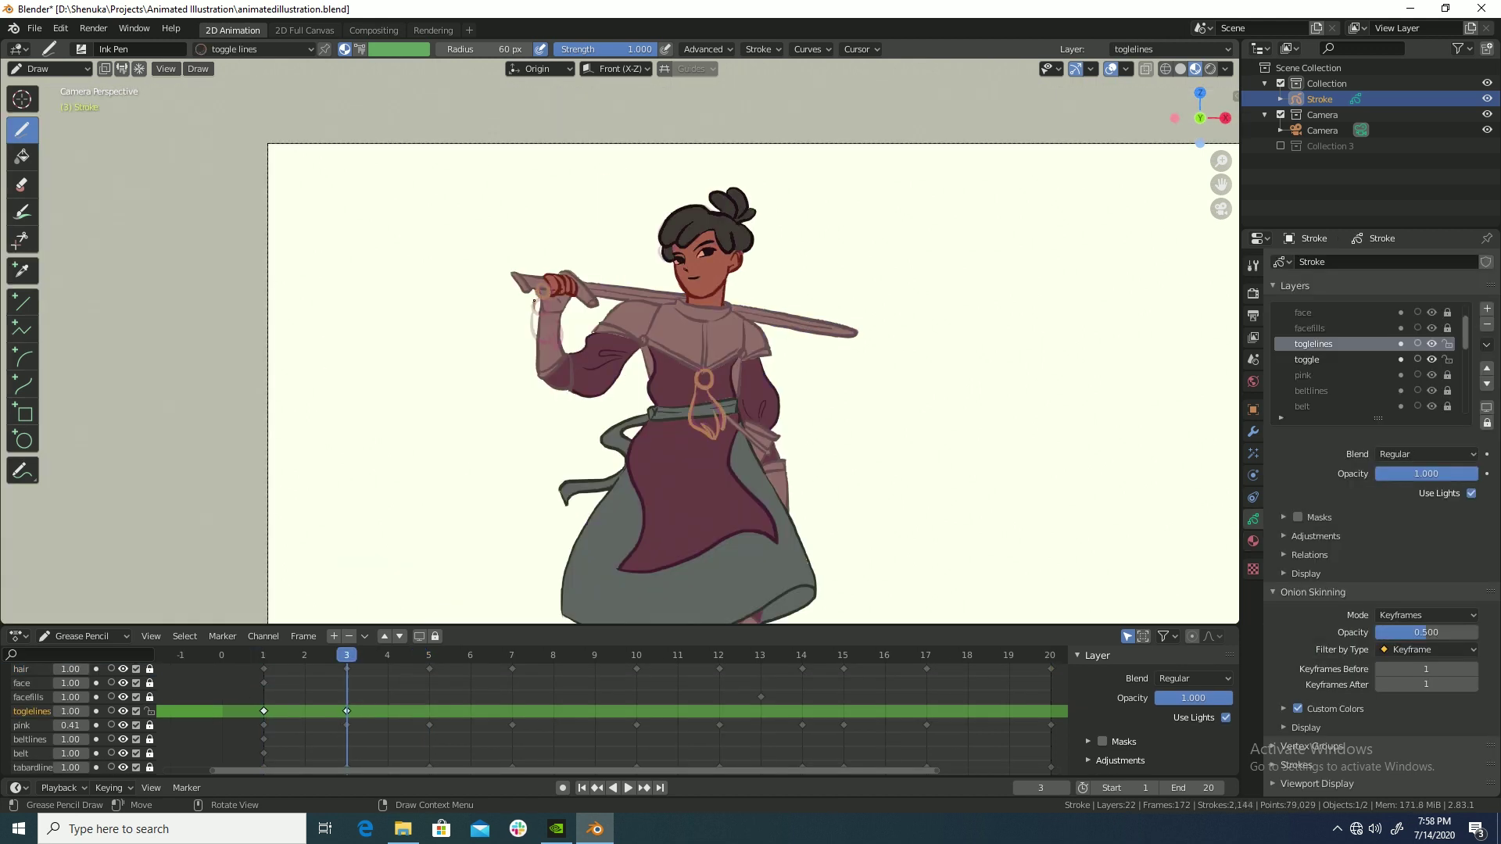
Go to frame 5 and outline the chest tassel on the toglelines layer with the toggle lines material.
key("Up")
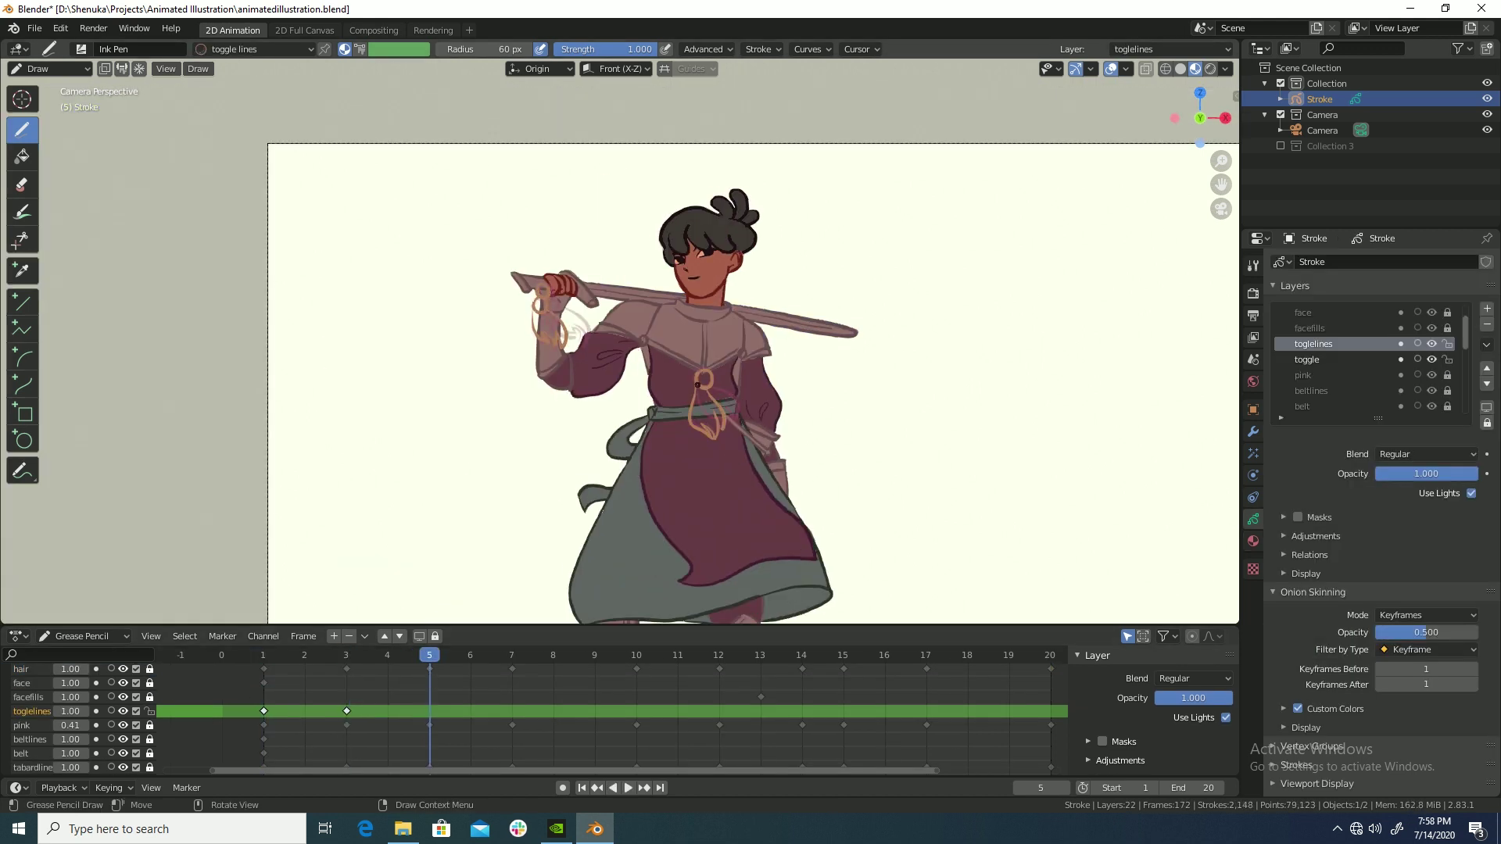
left_click_drag(702, 374, 707, 412)
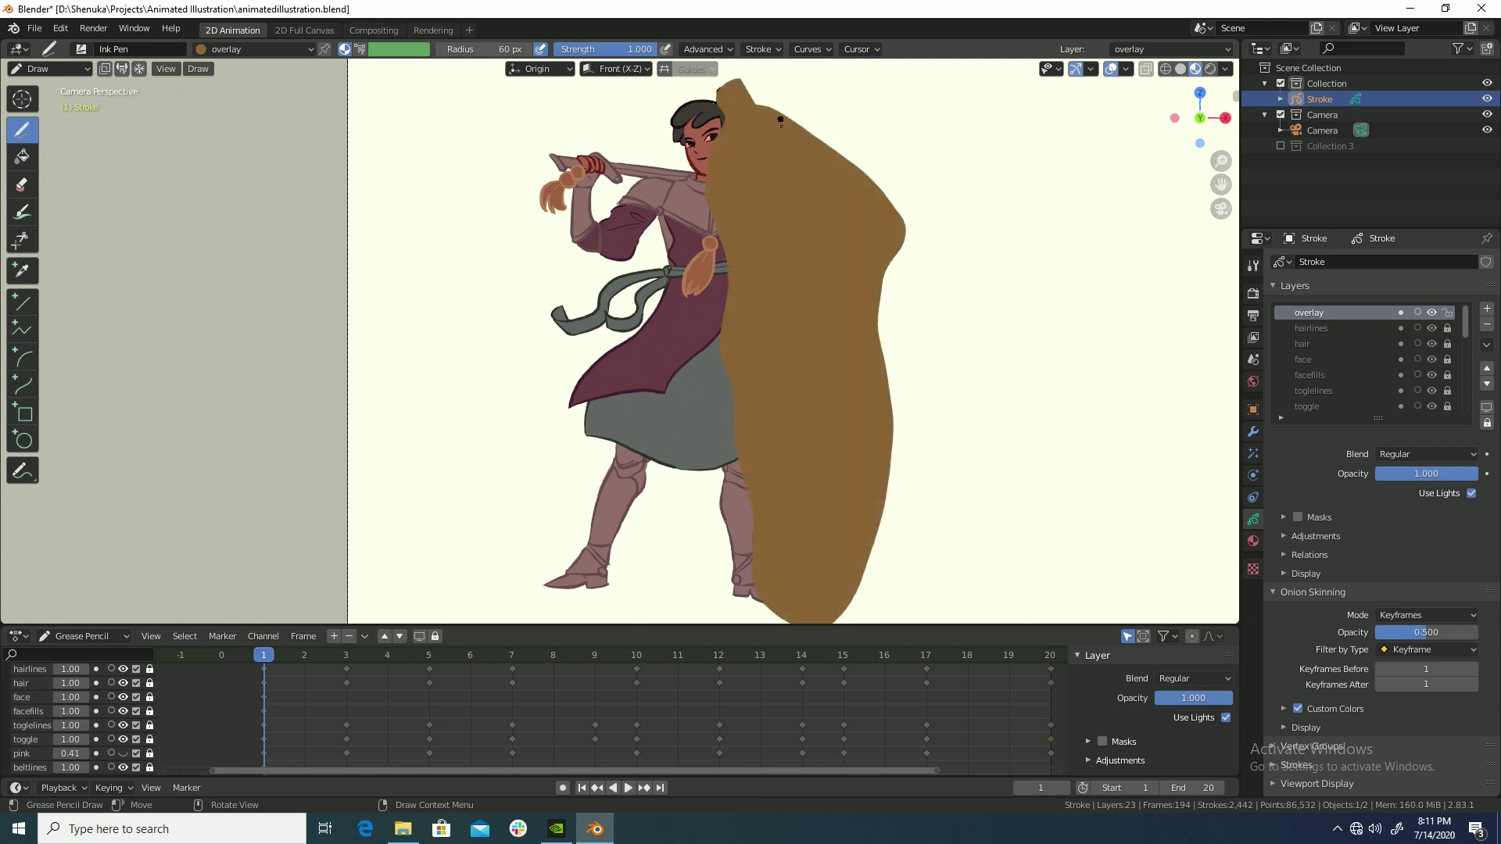
Try the Add blend mode on the overlay layer and set its blending to Subtract.
left_click(1401, 312)
left_click(1426, 454)
left_click(1399, 490)
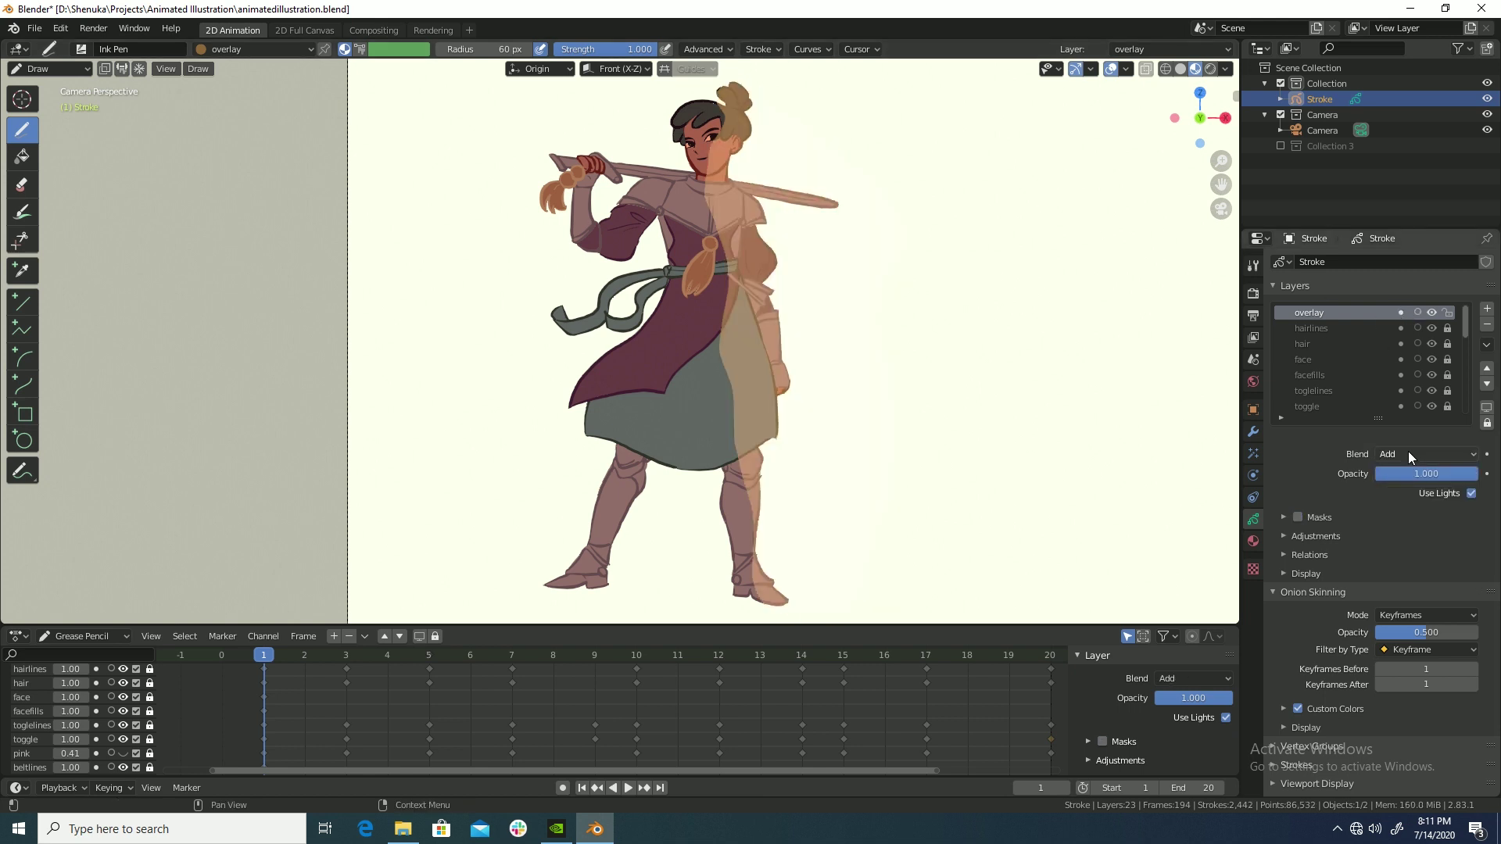
left_click(1426, 454)
left_click(1395, 551)
left_click(1401, 453)
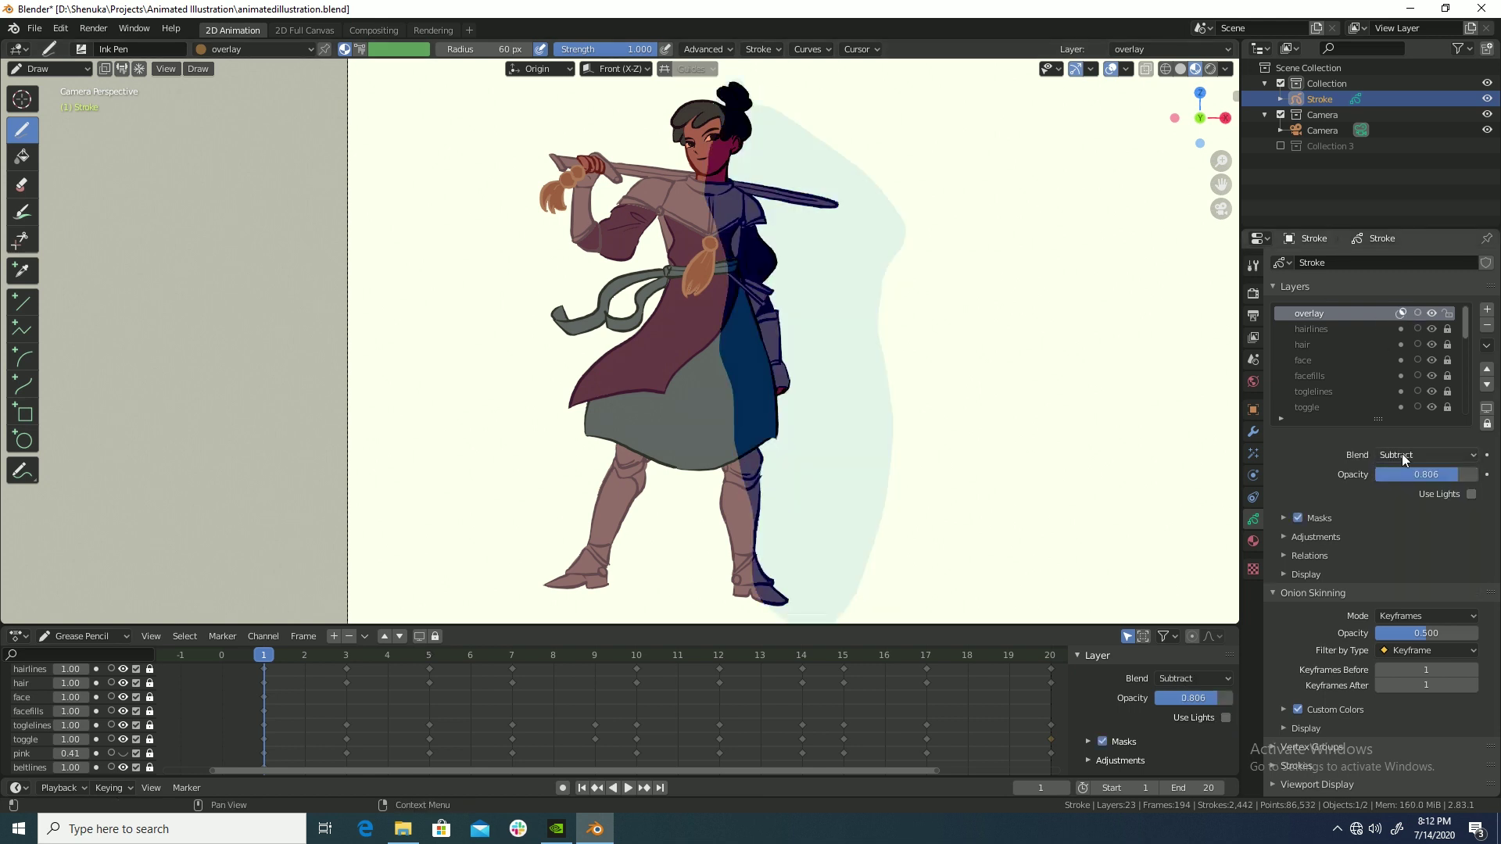
Enable masks on the overlay layer and add the base and sleeves layers as masks.
left_click(1298, 518)
left_click(1487, 542)
left_click(1390, 194)
left_click(1487, 541)
left_click(1393, 475)
Add three more of the character's layers to the overlay layer's mask list.
left_click(1487, 541)
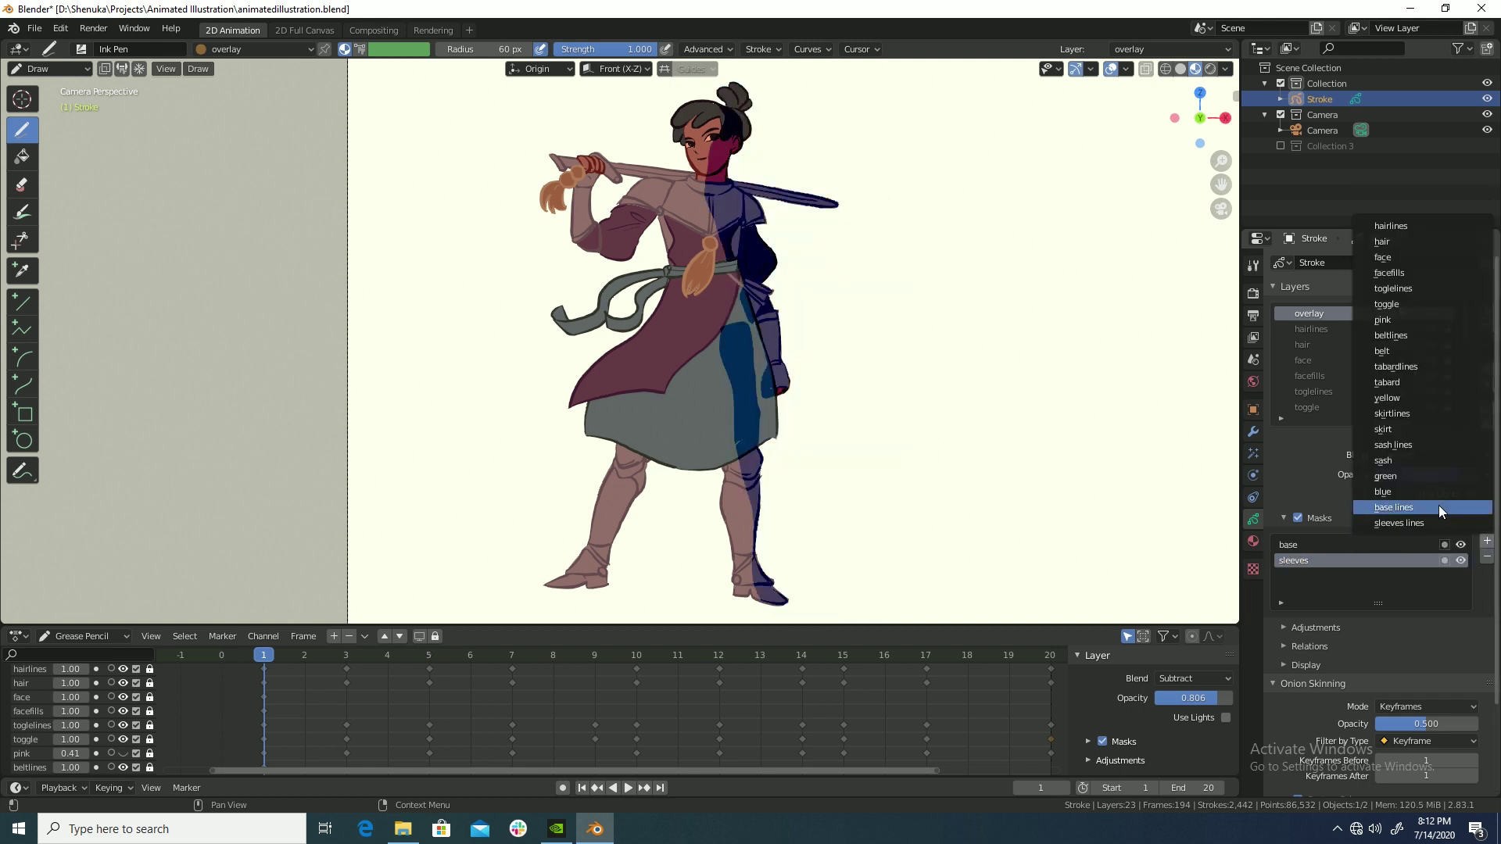
left_click(1384, 490)
left_click(1487, 542)
left_click(1388, 522)
left_click(1487, 541)
left_click(1399, 522)
left_click(1486, 542)
scroll(1433, 629, "down", 2)
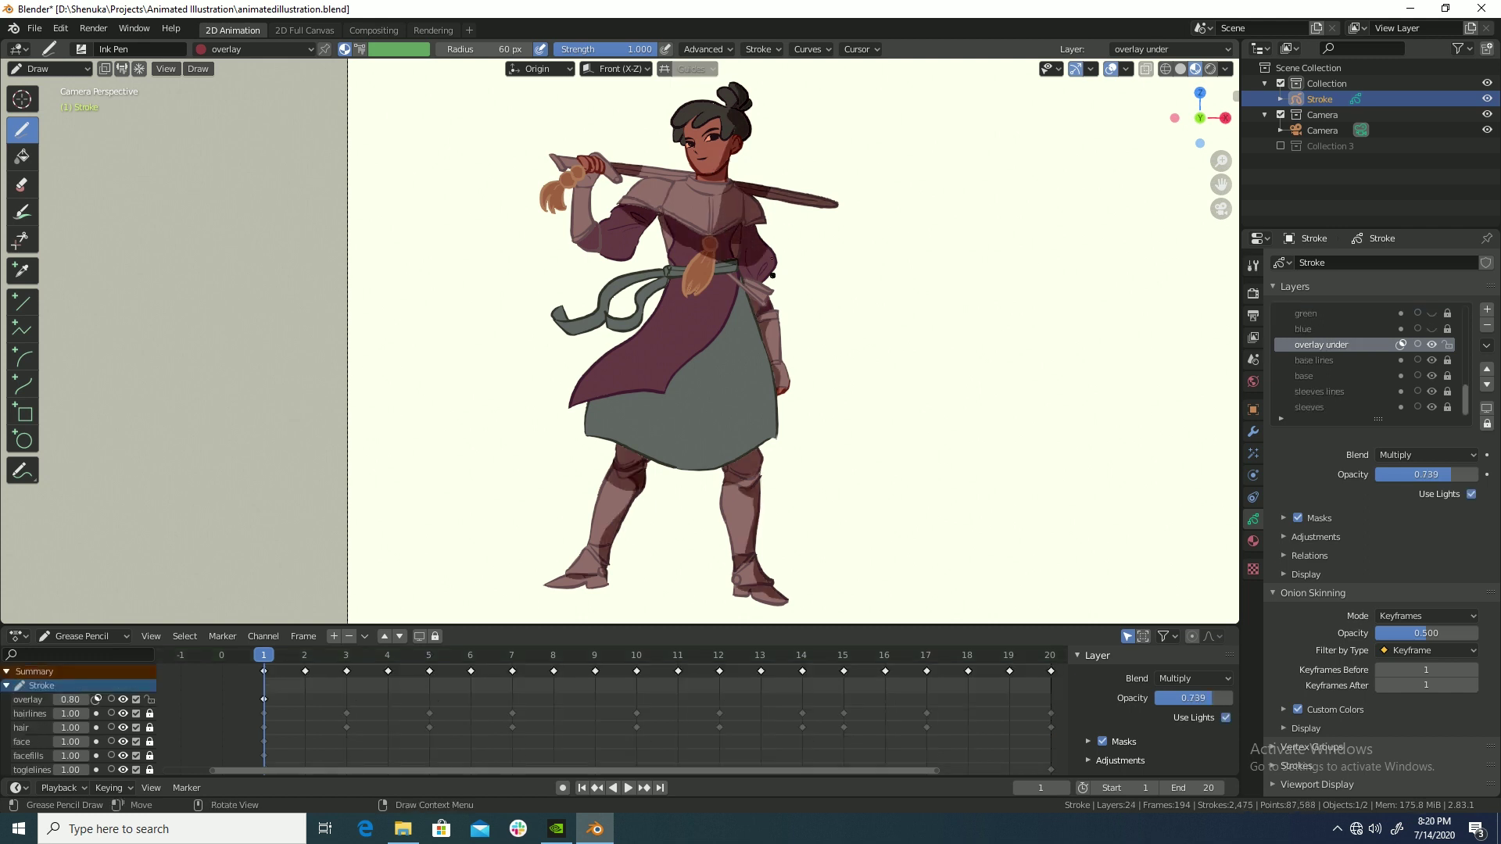
Shade the lower leg on the overlay under layer and the tabard's hem on the overlay animated layer at frame 7.
left_click_drag(735, 492, 774, 601)
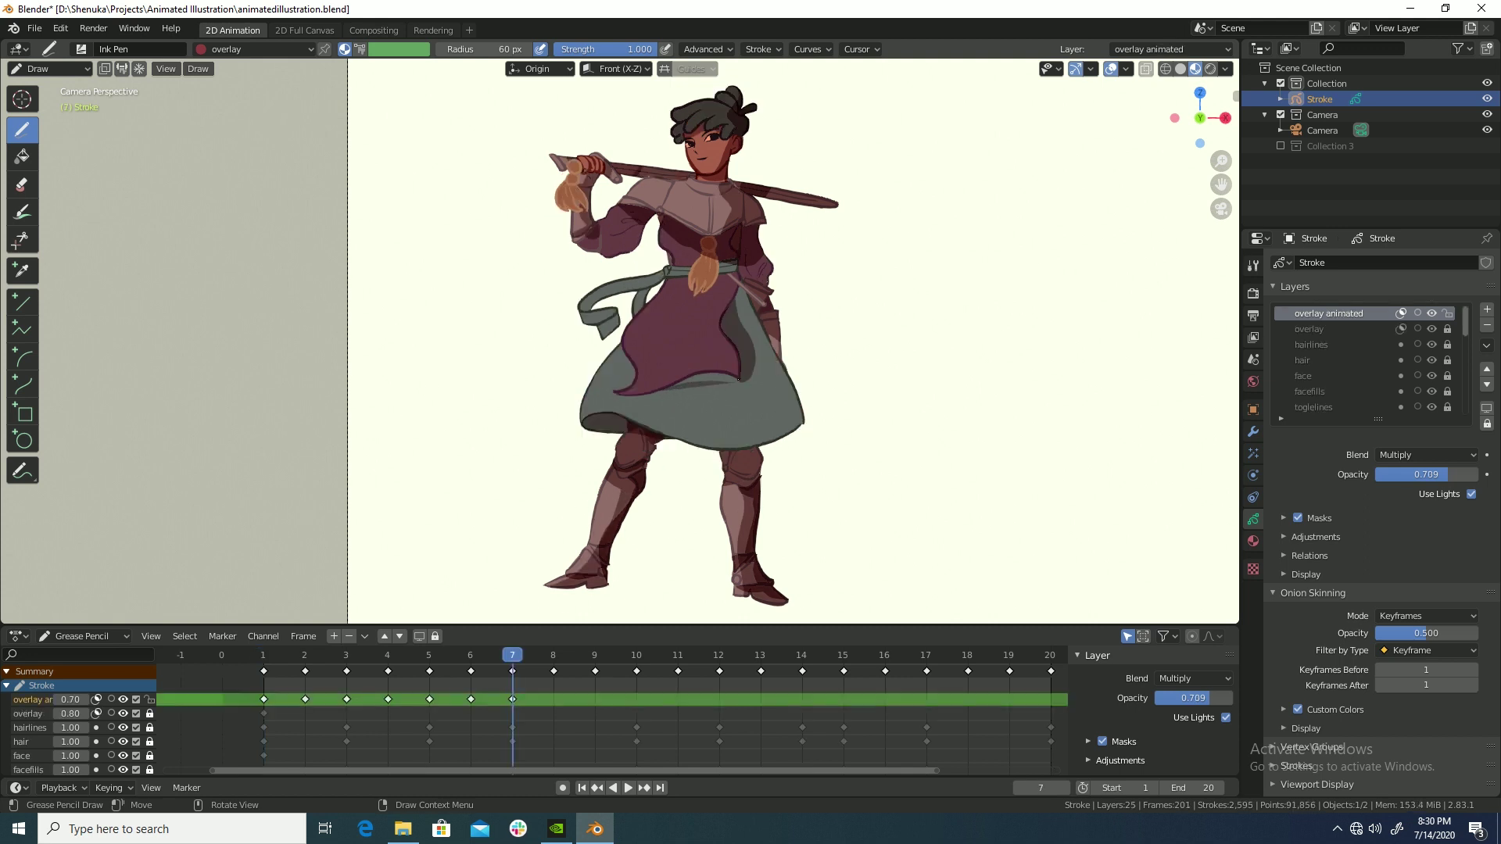
left_click_drag(738, 379, 664, 387)
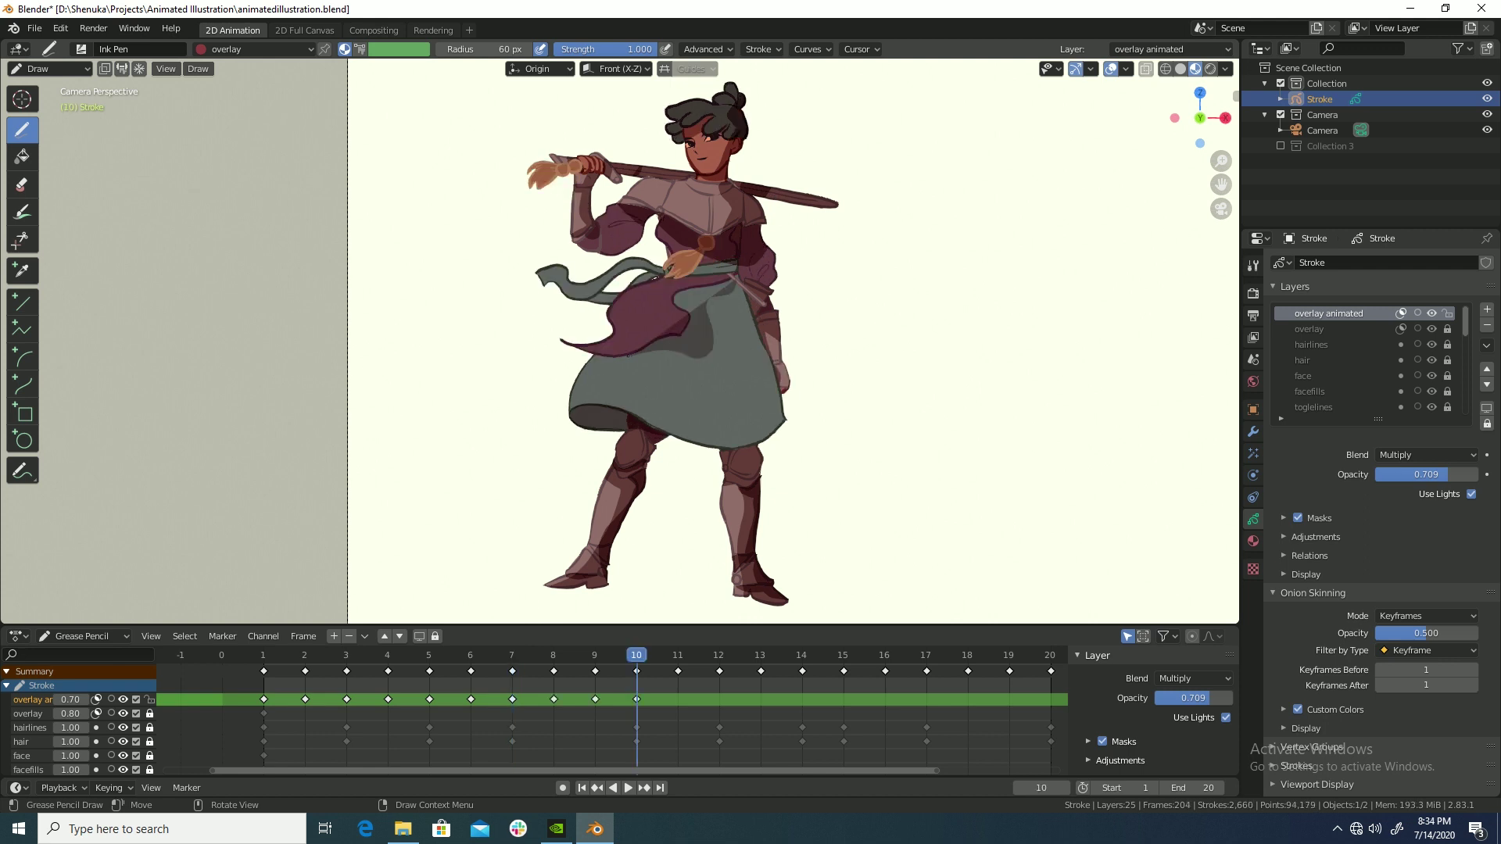
key("ctrl+z")
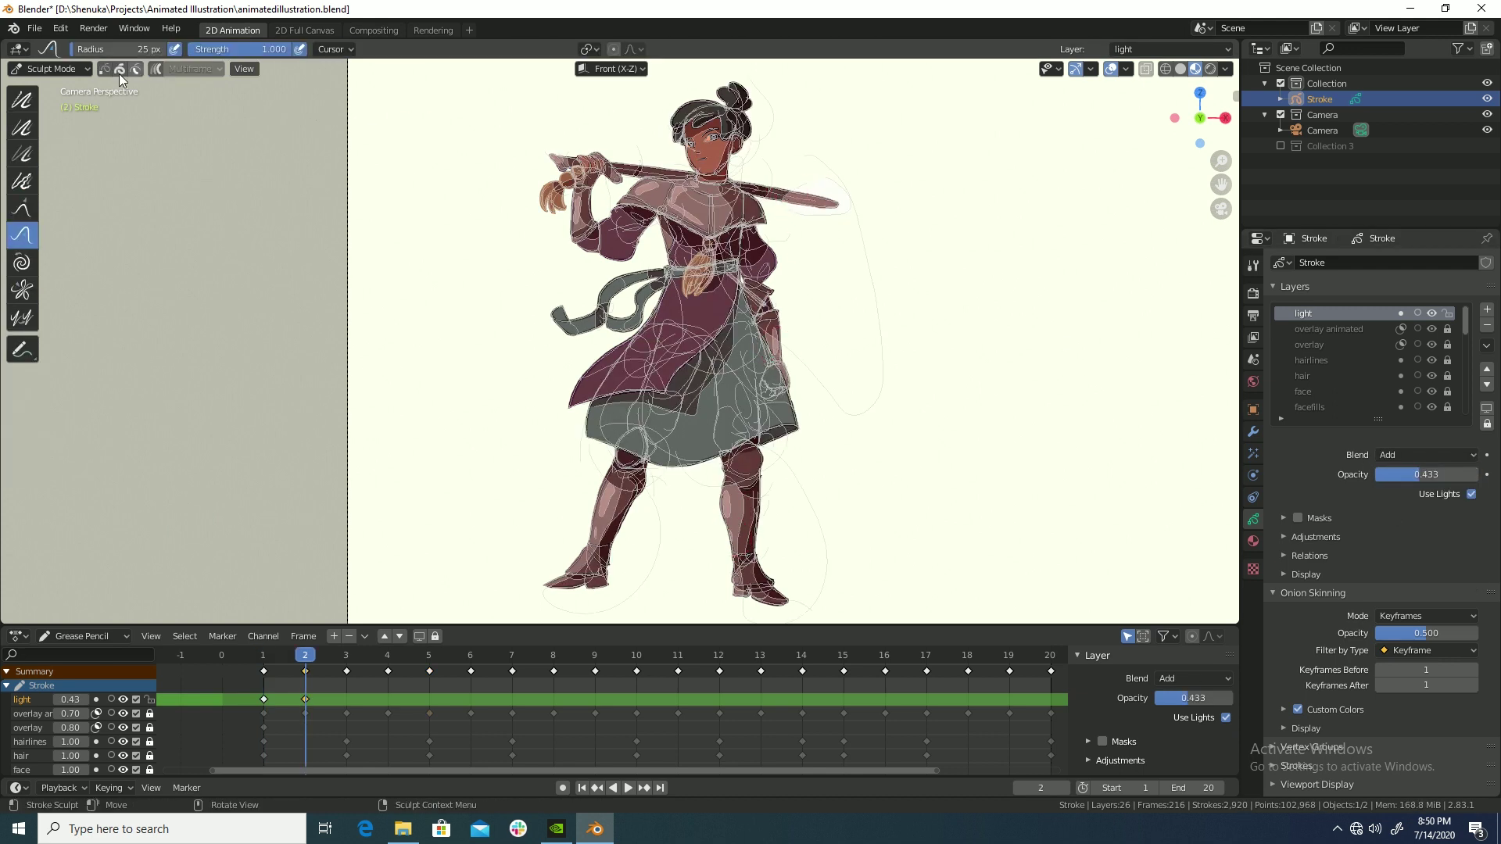
Go to frame 3 and push the light layer's highlight strokes into place in Sculpt Mode.
left_click(51, 69)
left_click(51, 137)
key("Right")
left_click(51, 69)
left_click(50, 120)
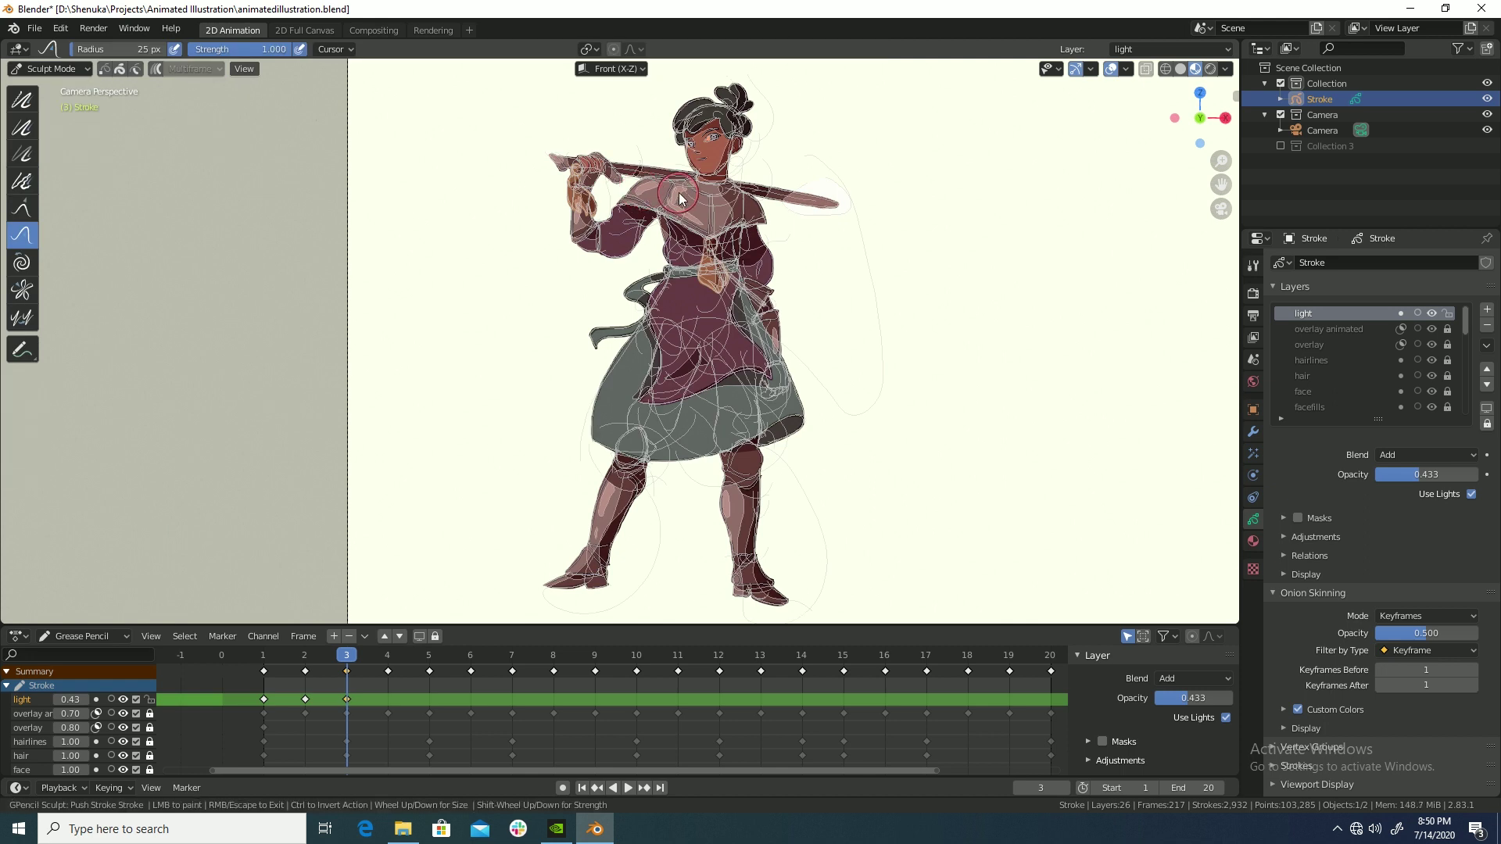
mouse_move(679, 197)
left_mouse_down()
mouse_move(687, 185)
mouse_move(780, 345)
left_mouse_up()
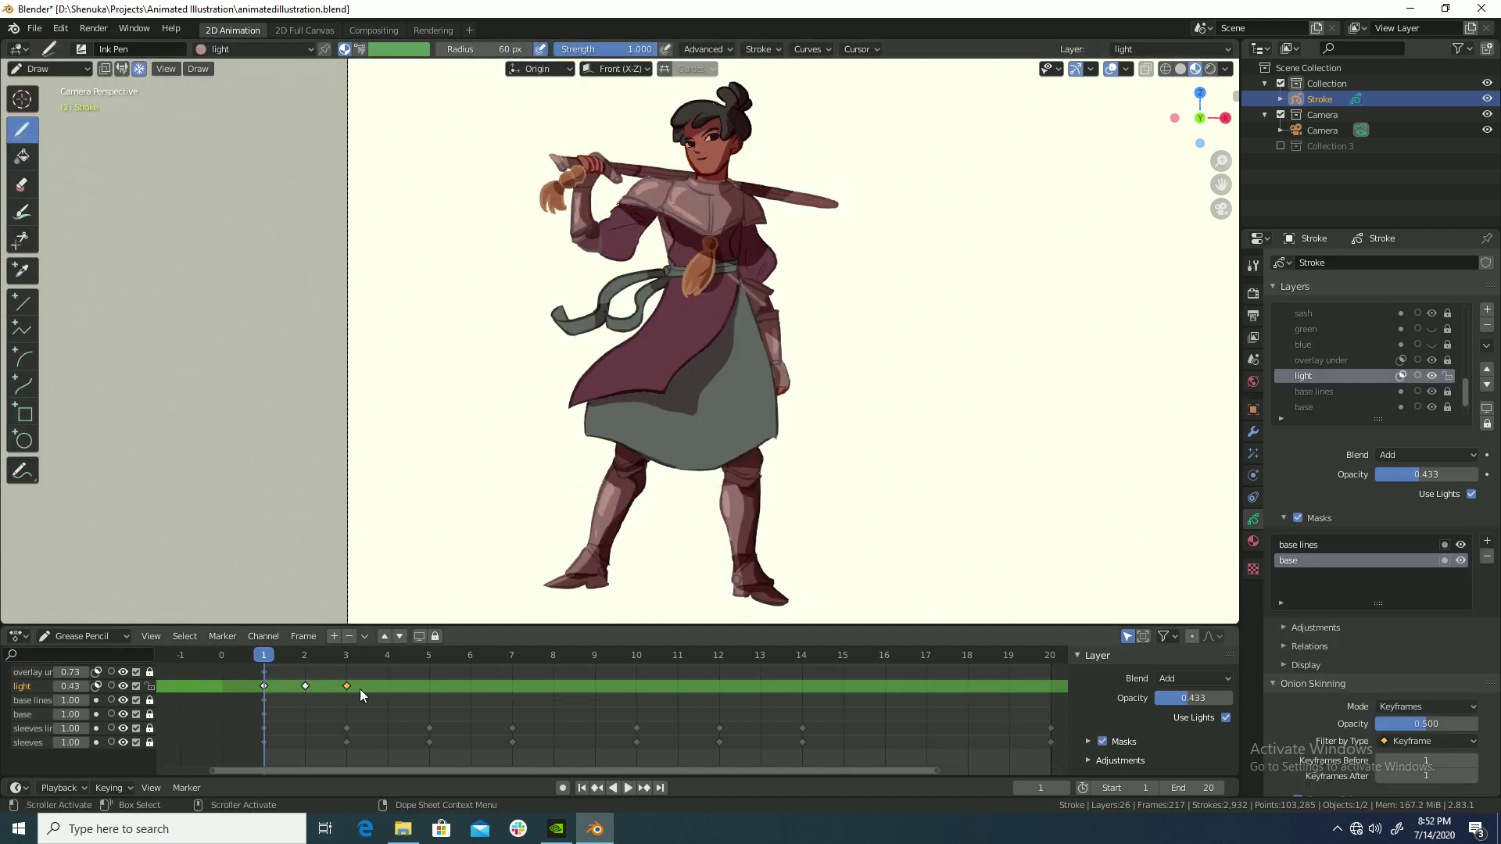
left_click_drag(362, 694, 398, 688)
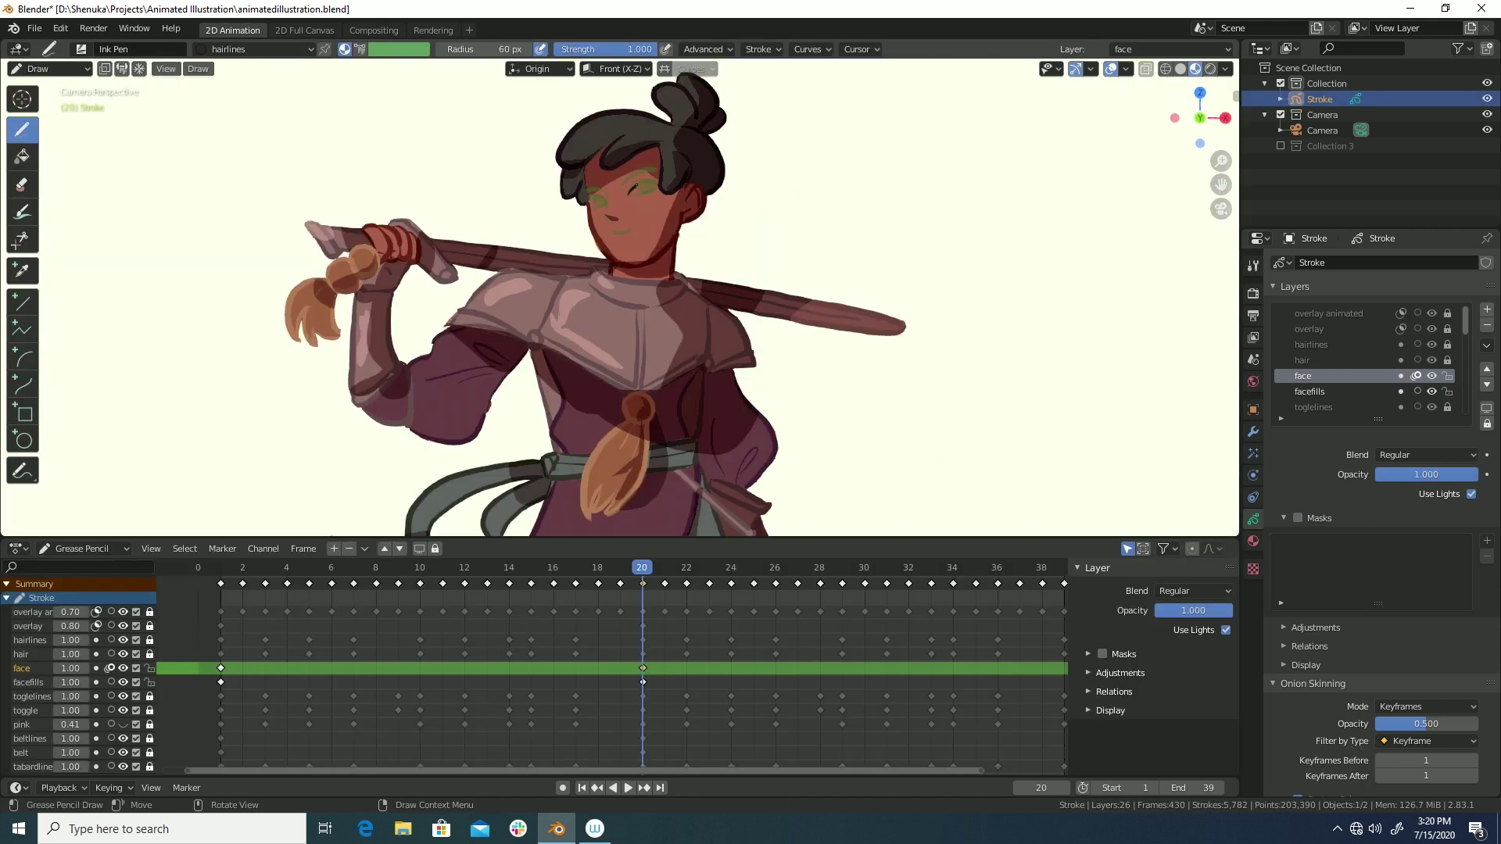
Draw the closed-eye line on the face layer at frame 20 with the hairlines material and play back the blink.
left_click_drag(636, 186, 657, 187)
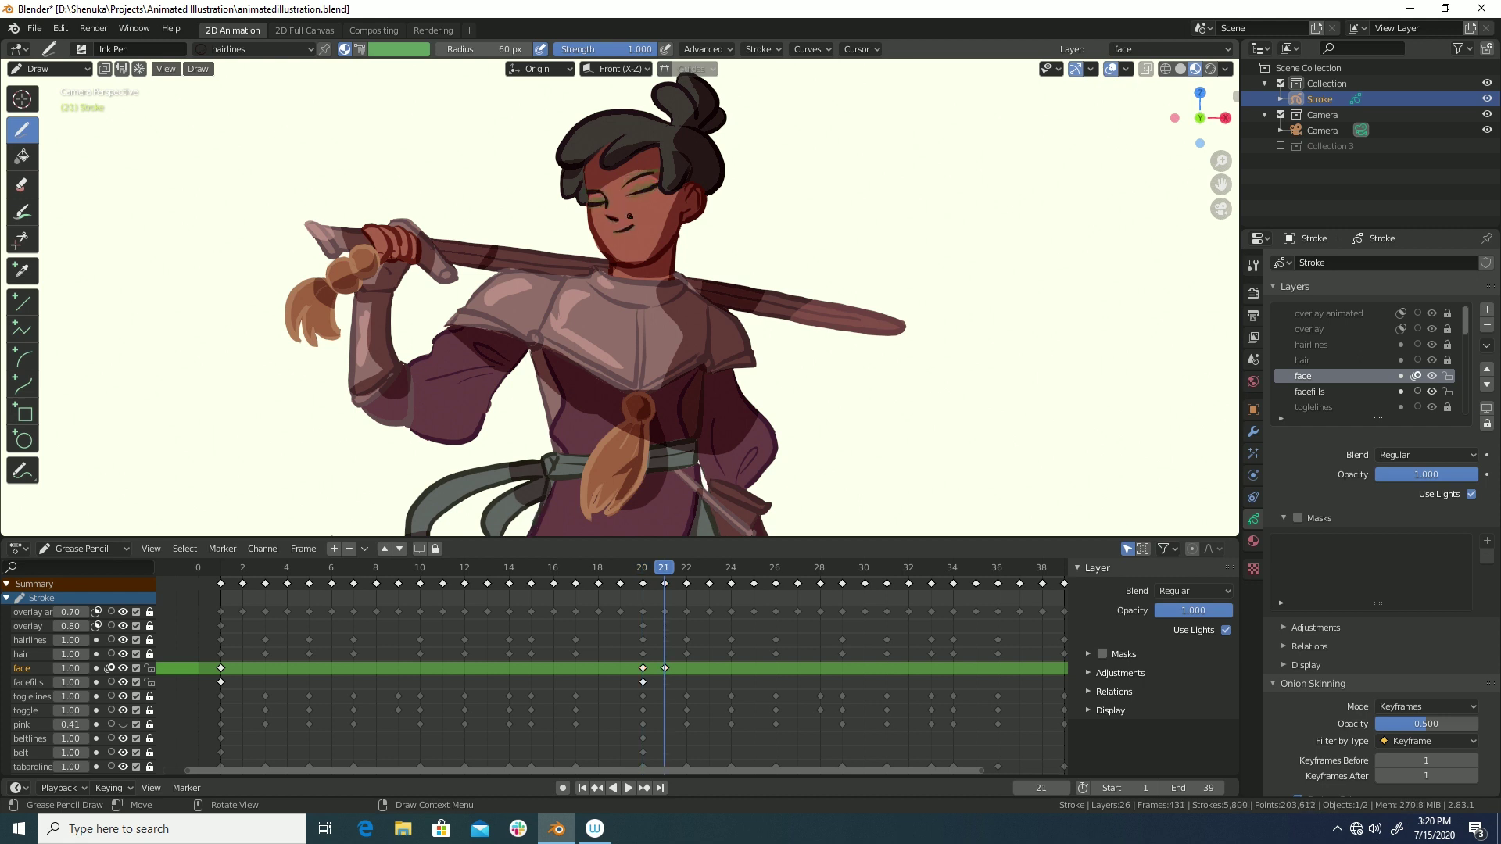
right_click(121, 687)
left_click(122, 681)
key("space")
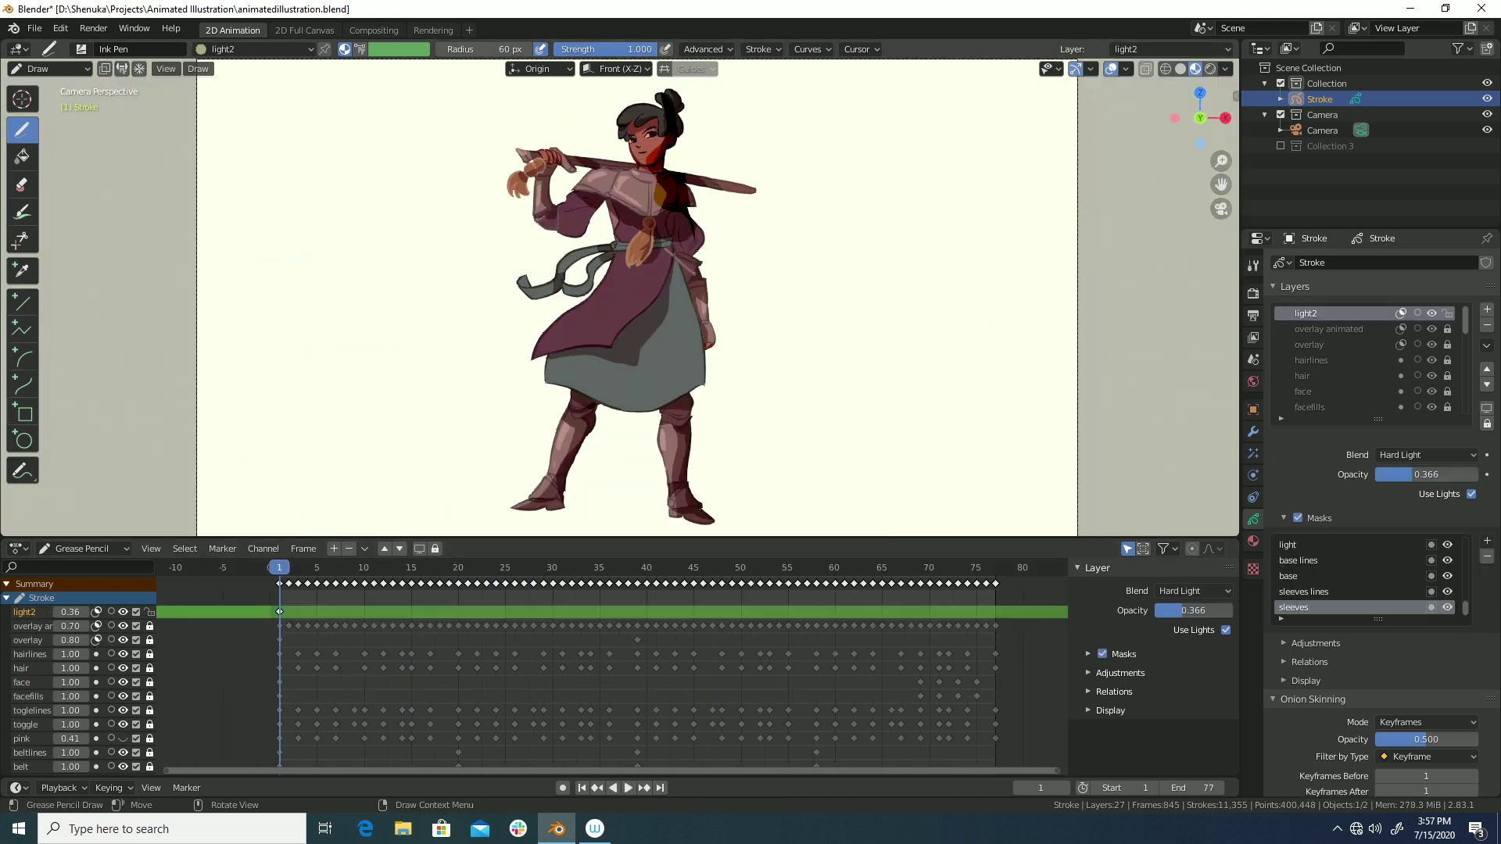
left_click(1329, 313)
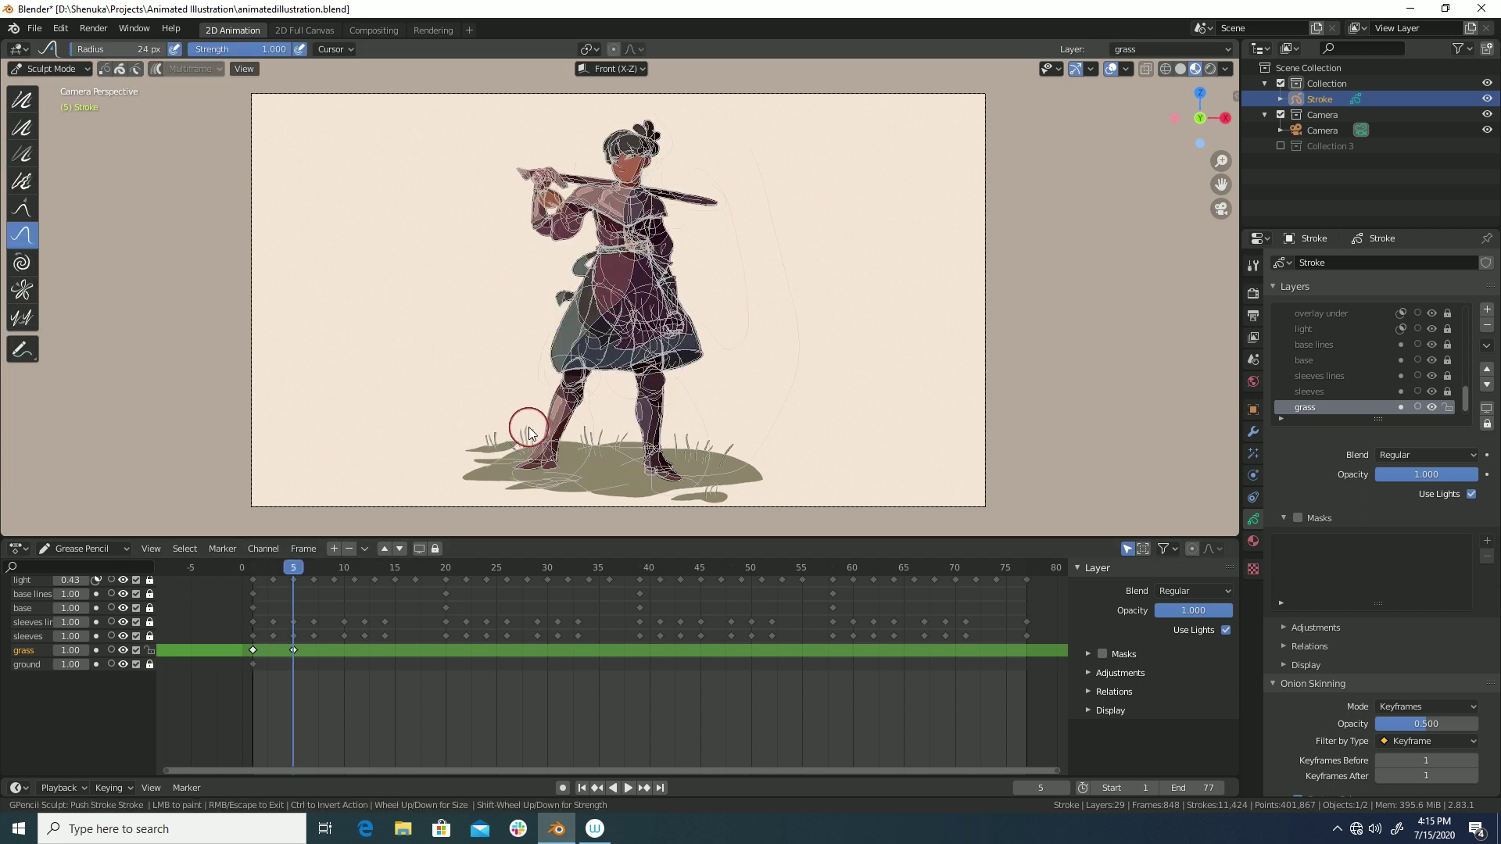
Insert a keyframe on the grass layer.
right_click(205, 614)
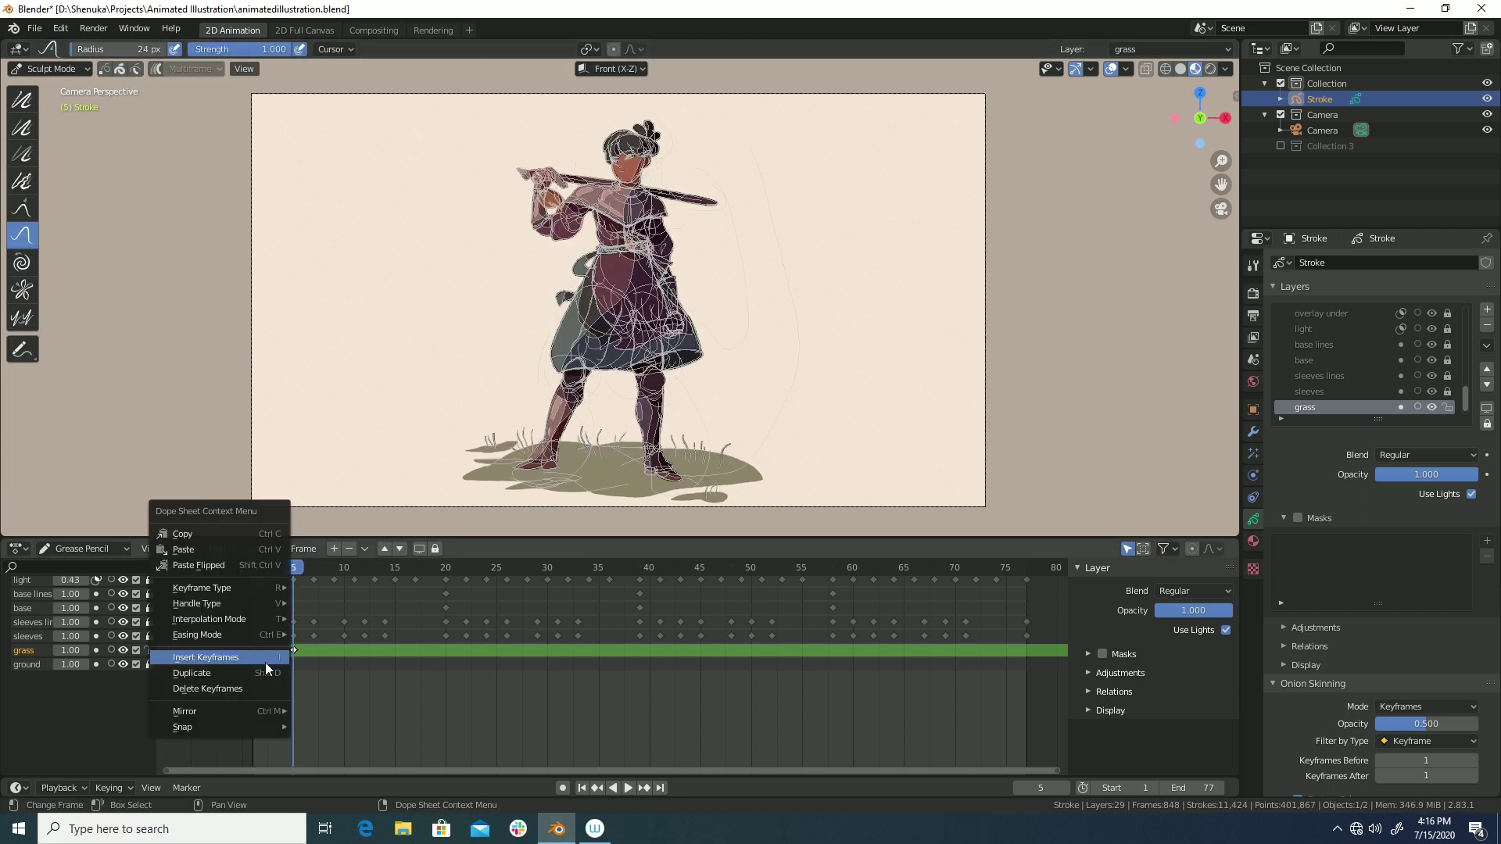